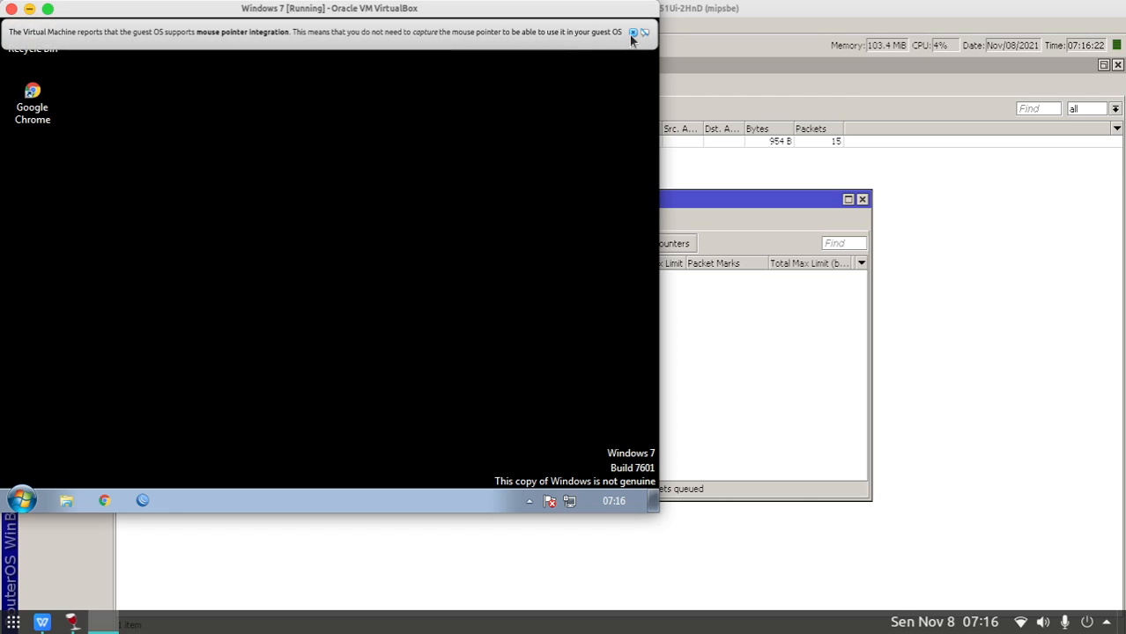
Open the Ethernet connection details in the Windows 7 virtual machine and check its IPv4 address.
click(633, 32)
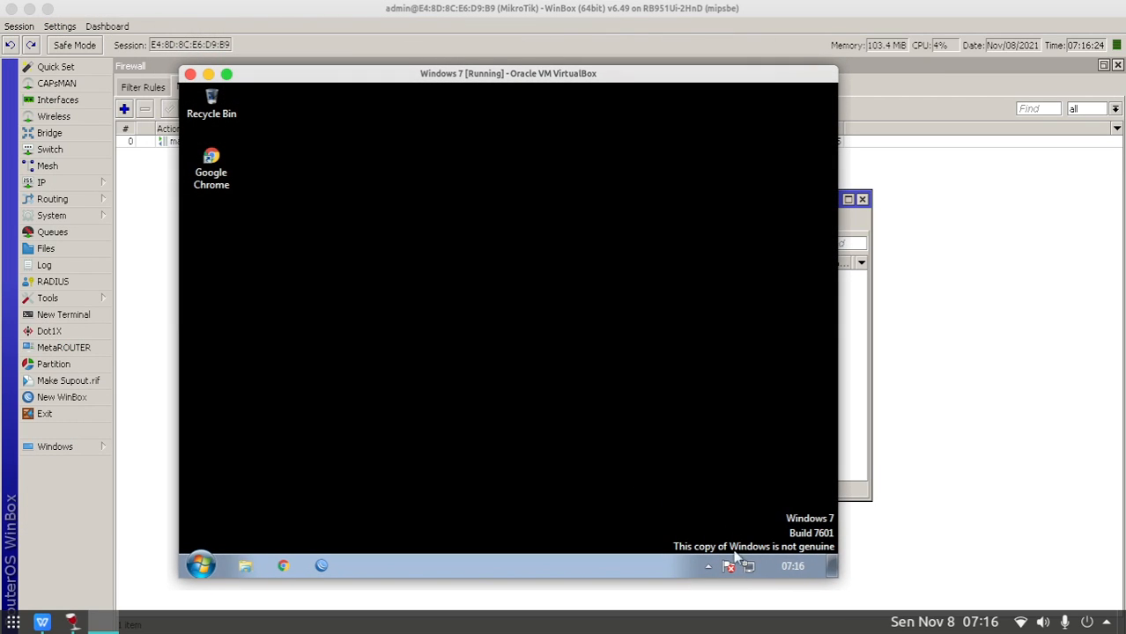
right_click(730, 565)
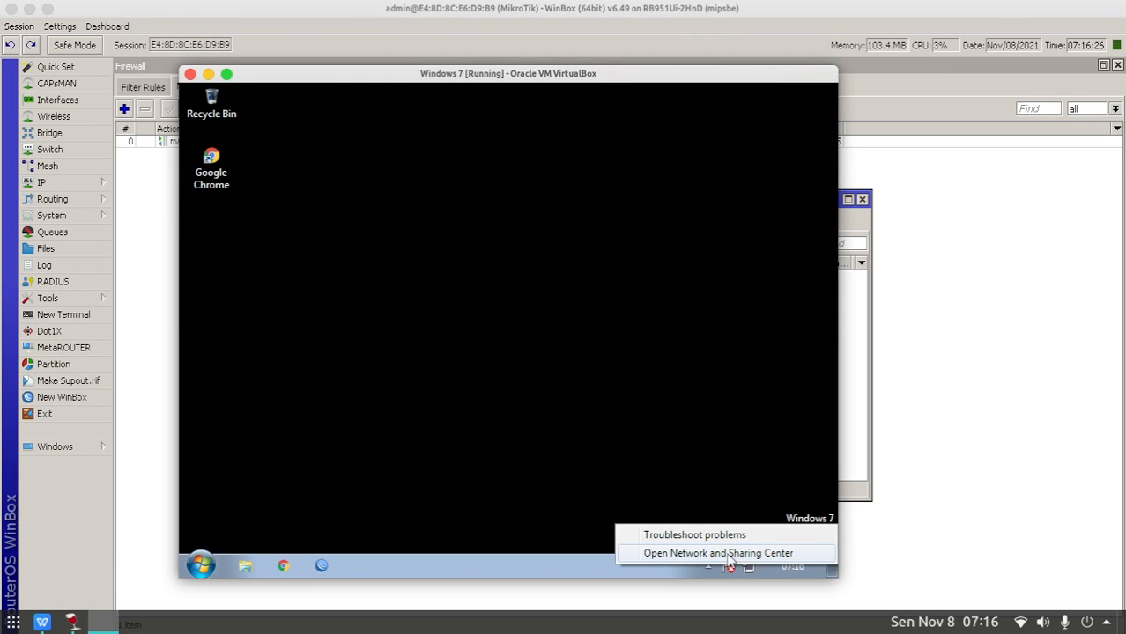
click(729, 555)
click(291, 176)
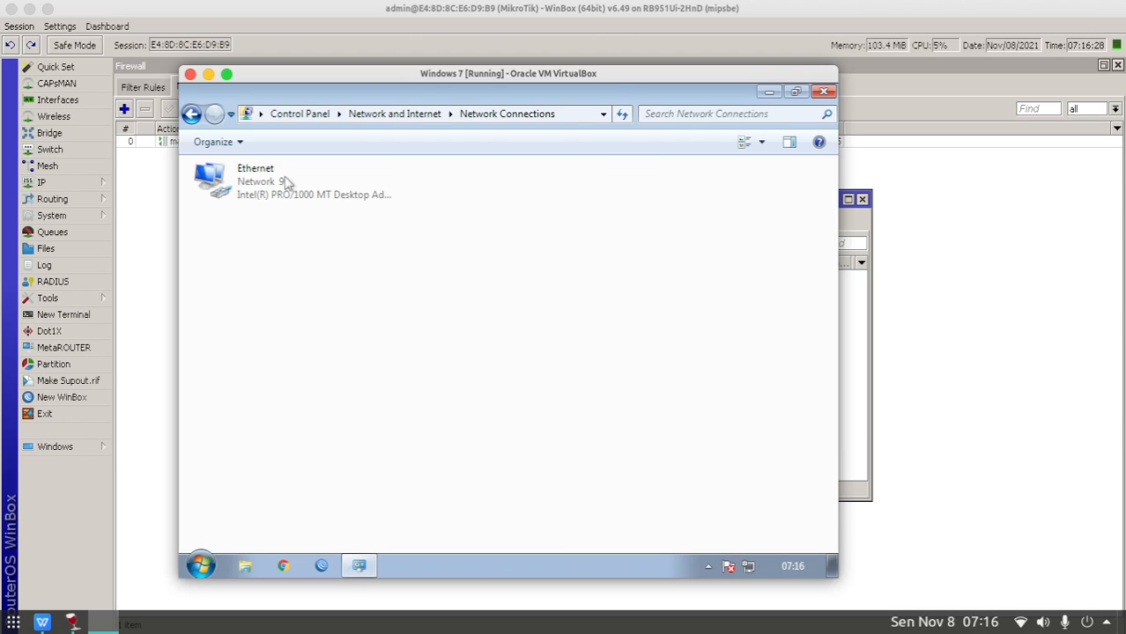
double_click(287, 181)
click(419, 313)
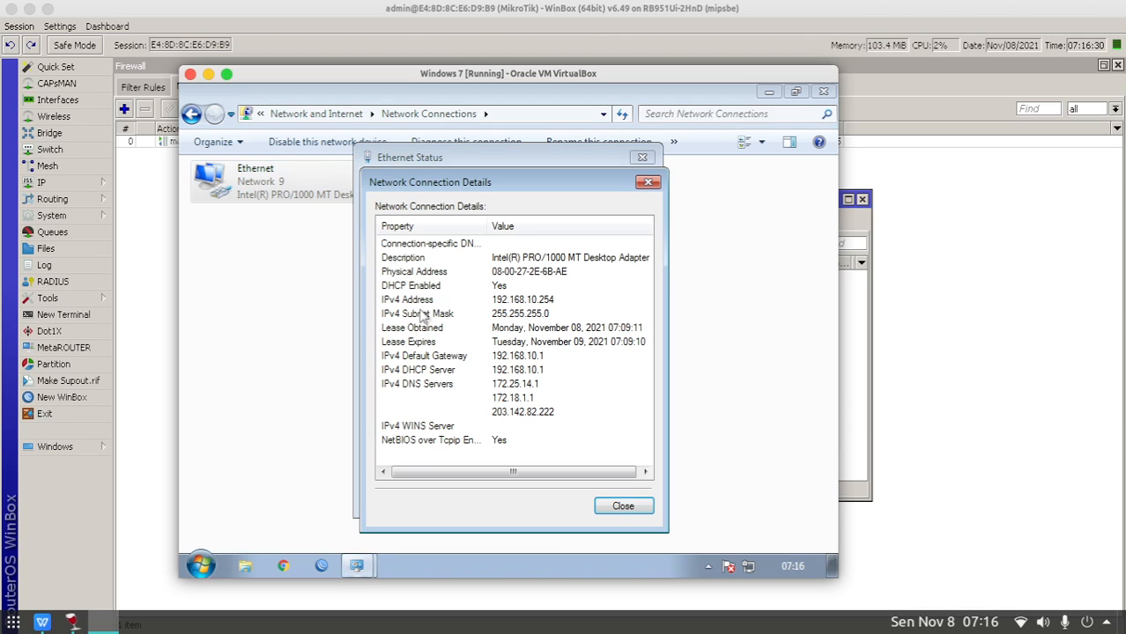
click(513, 288)
click(511, 302)
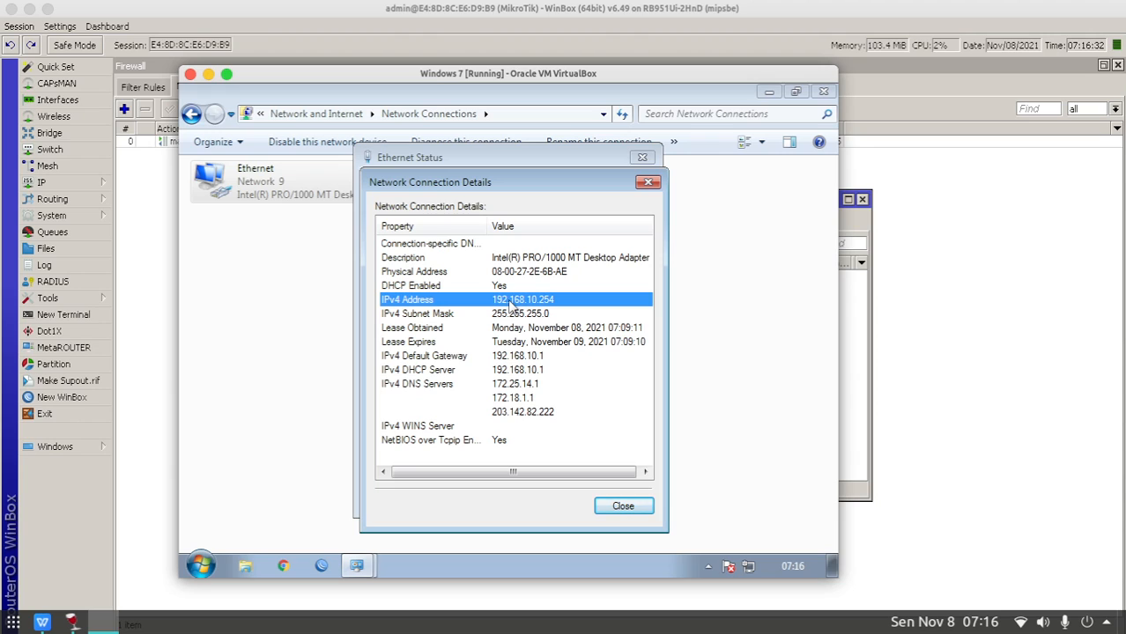
Switch to the WPS presentation and review the [LAB-1] Simple Queue slide's target and max limit settings.
click(855, 293)
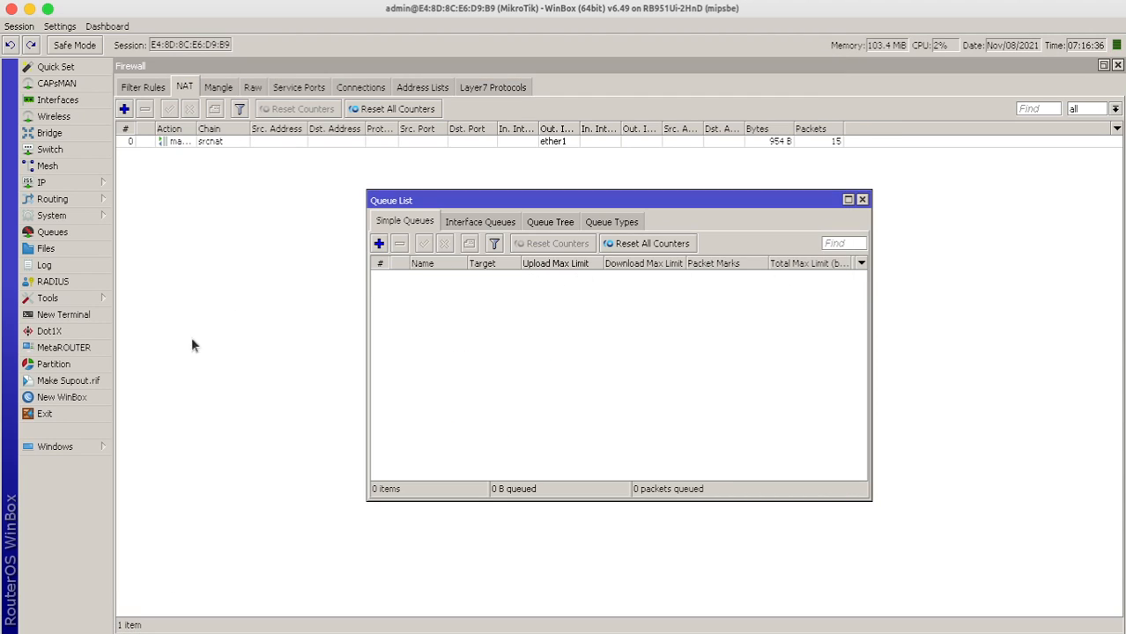
click(43, 624)
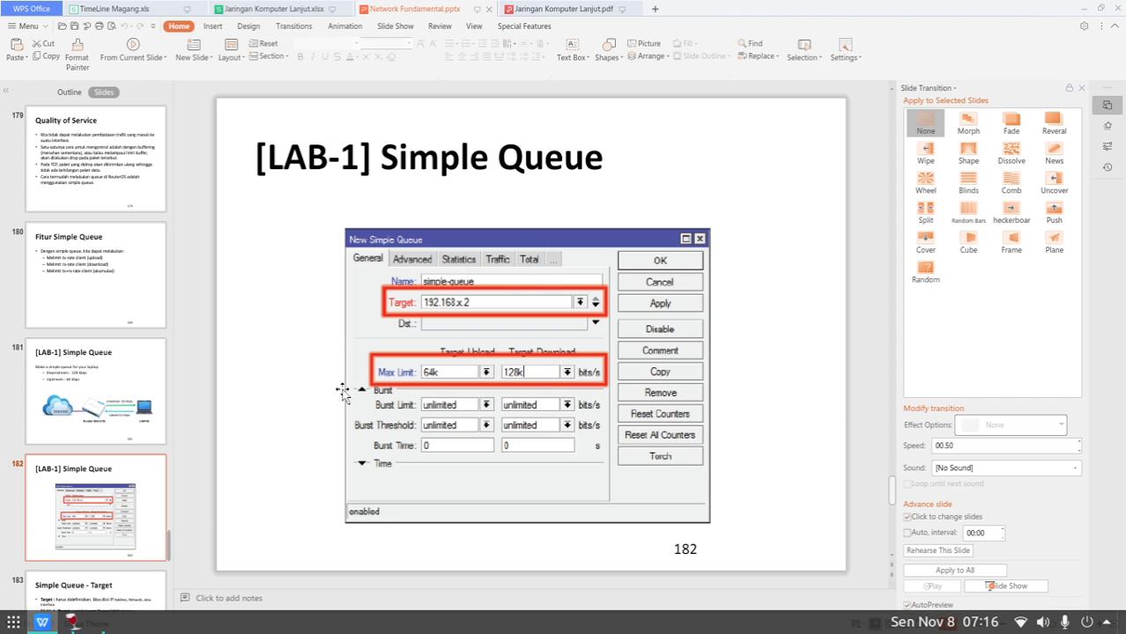
scroll(385, 370, down, 1)
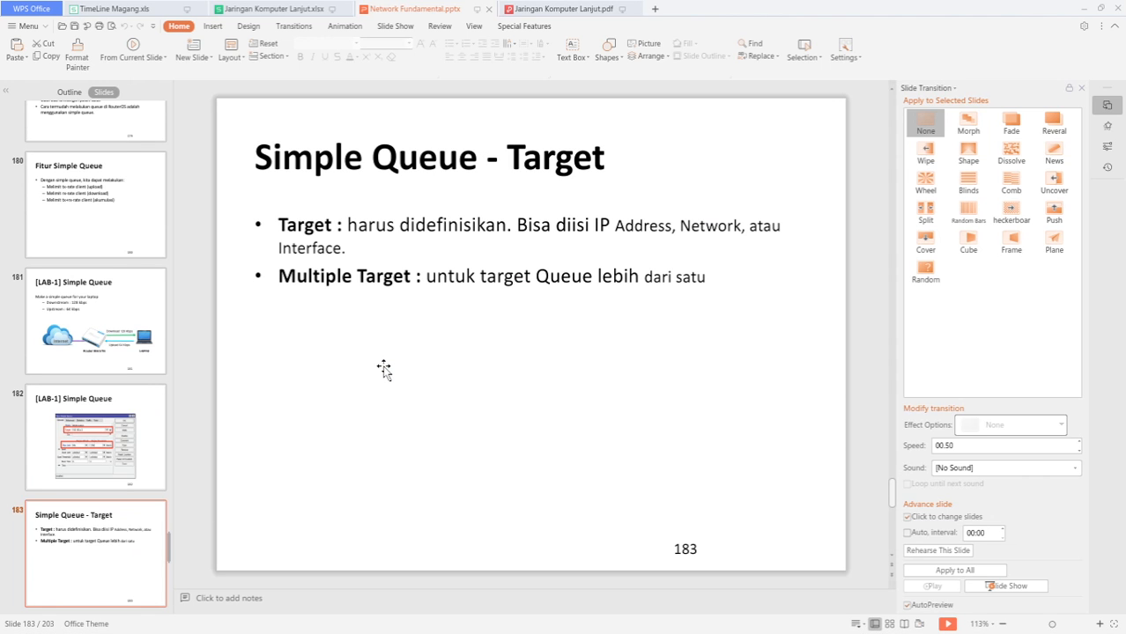
scroll(375, 300, up, 1)
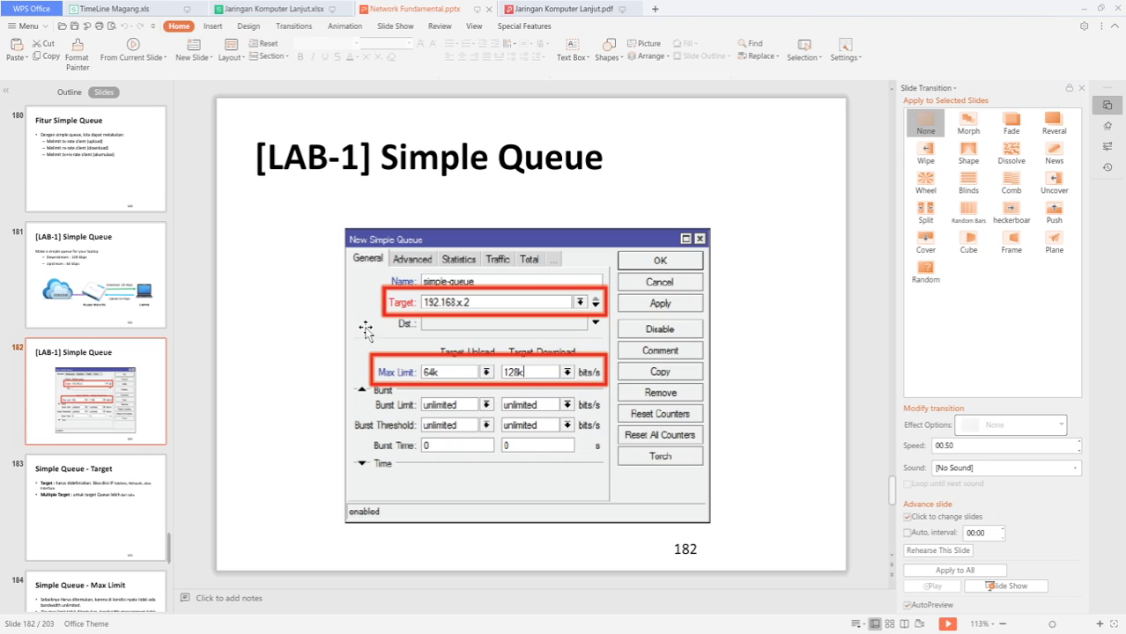
Return to WinBox and start a new simple queue named Limit PC 1 with target 192.168.10.1.
key(alt+Tab)
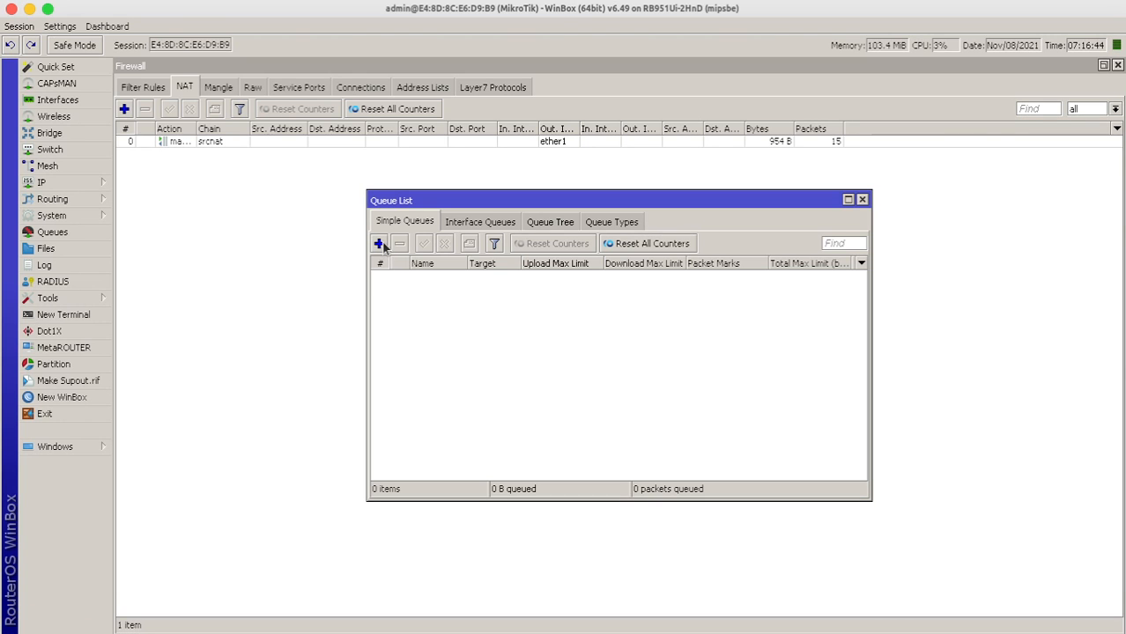
click(380, 243)
text(Limit PC 1)
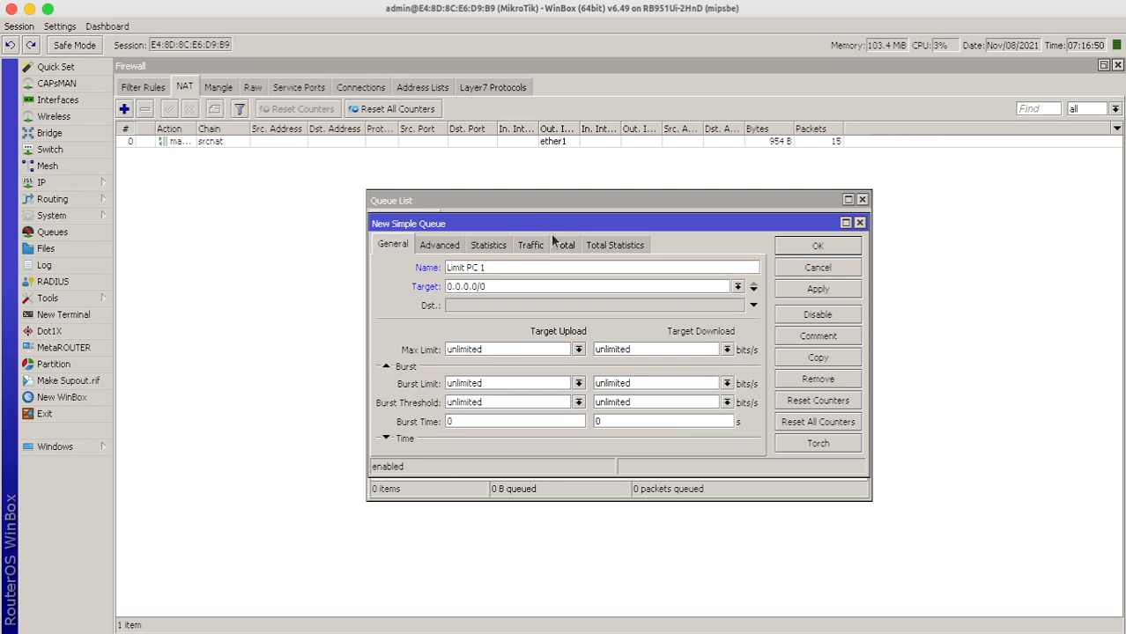
key(Tab)
text(192.168.10.1)
Set the queue's max limit to 2M for upload and 5M for download, and save the queue.
click(578, 350)
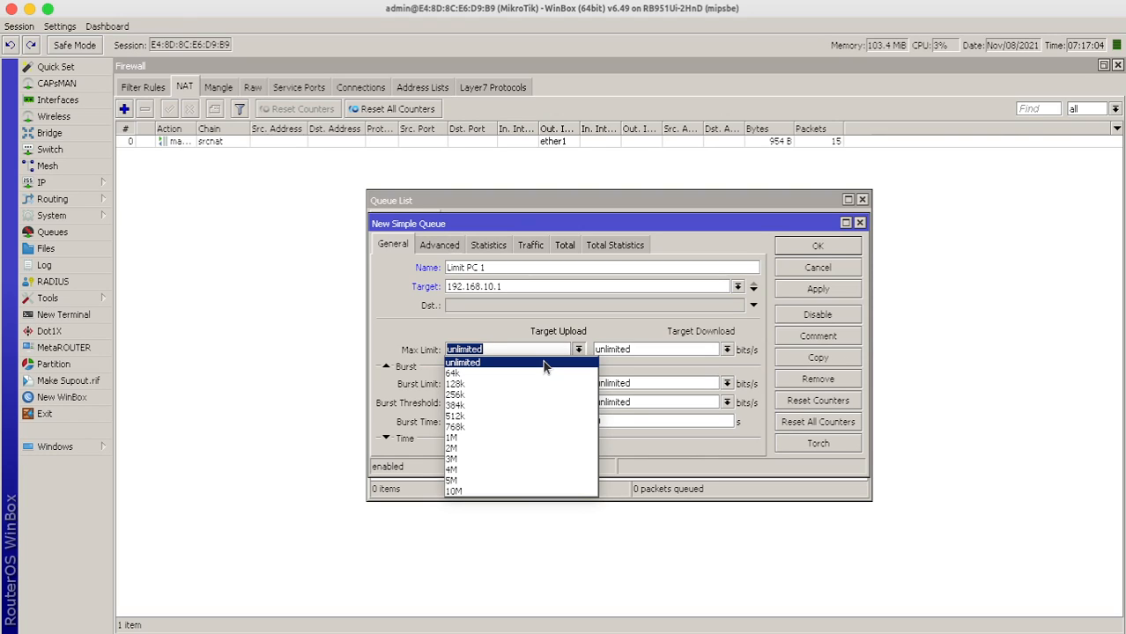
click(479, 450)
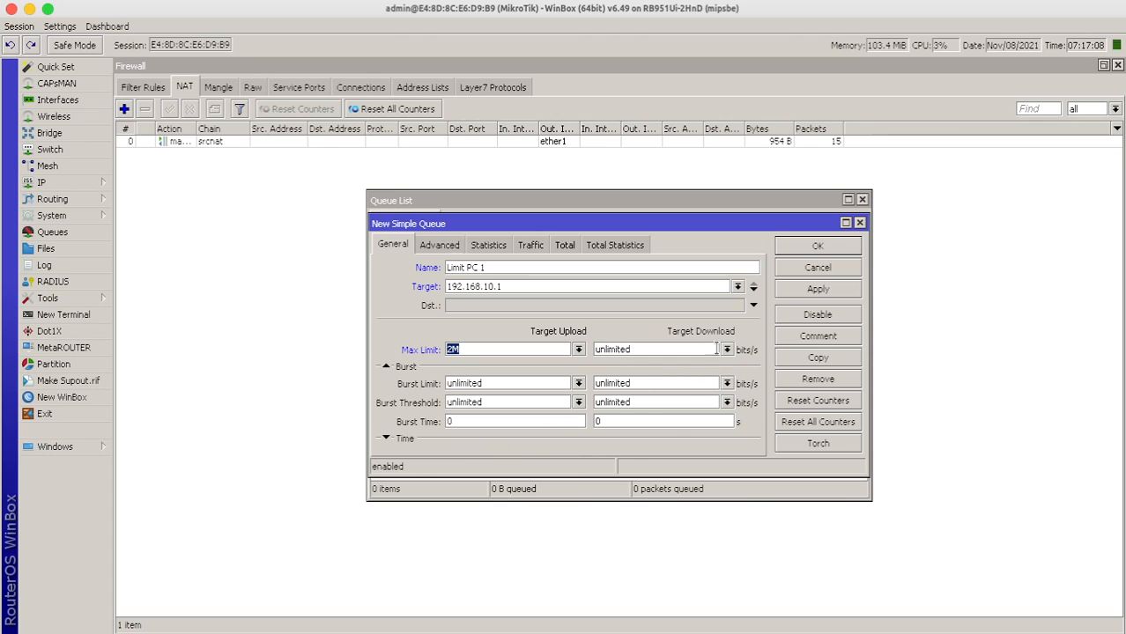
click(727, 349)
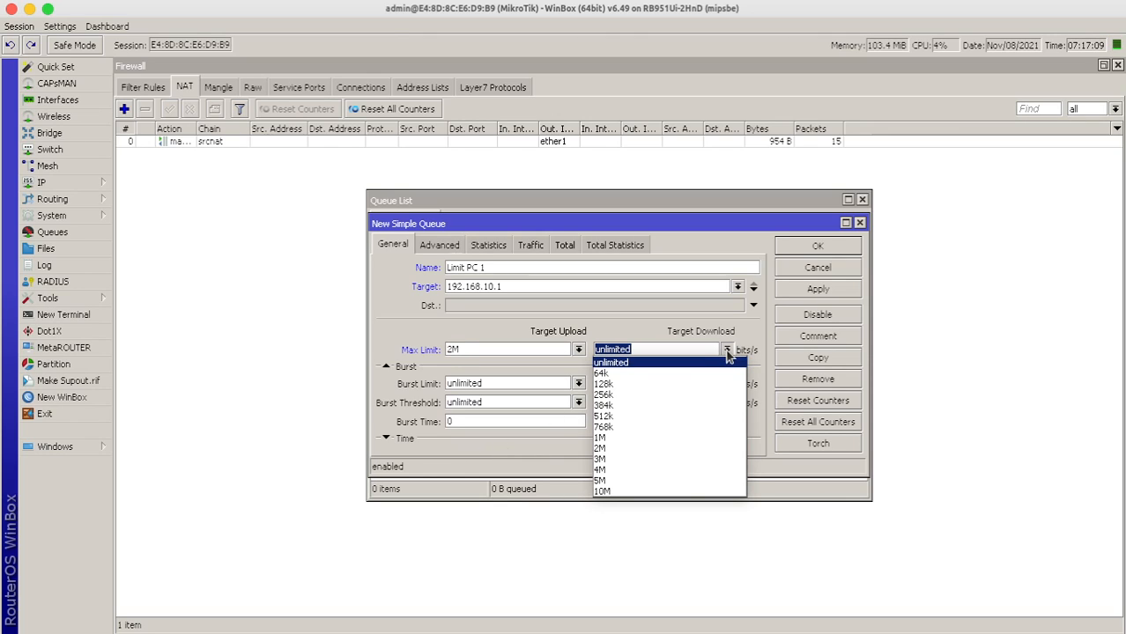
click(621, 480)
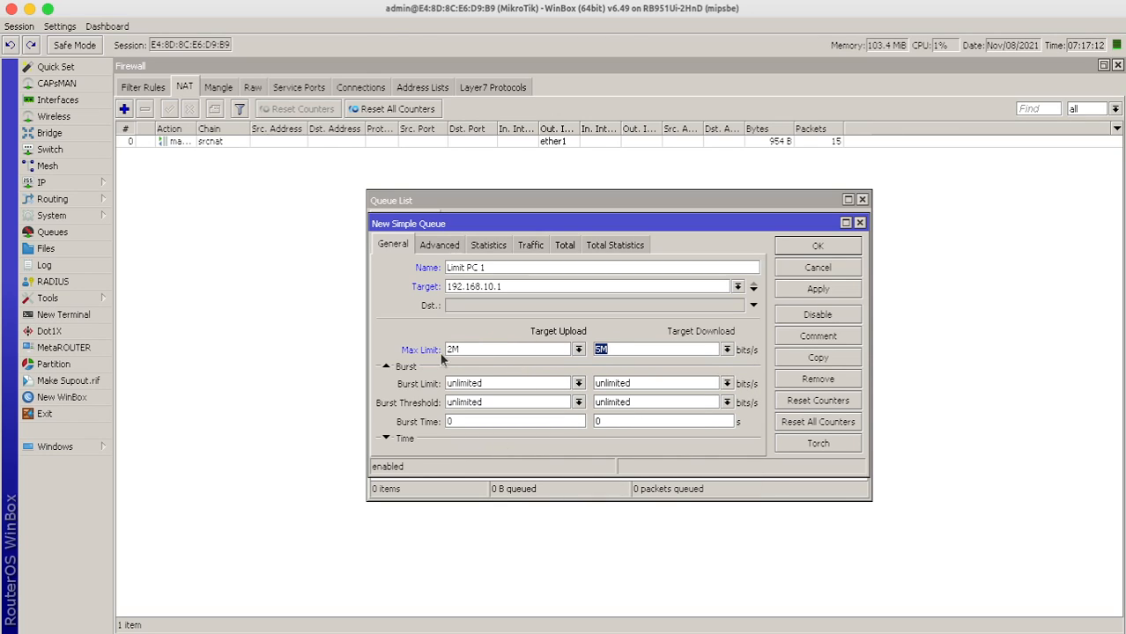
click(578, 350)
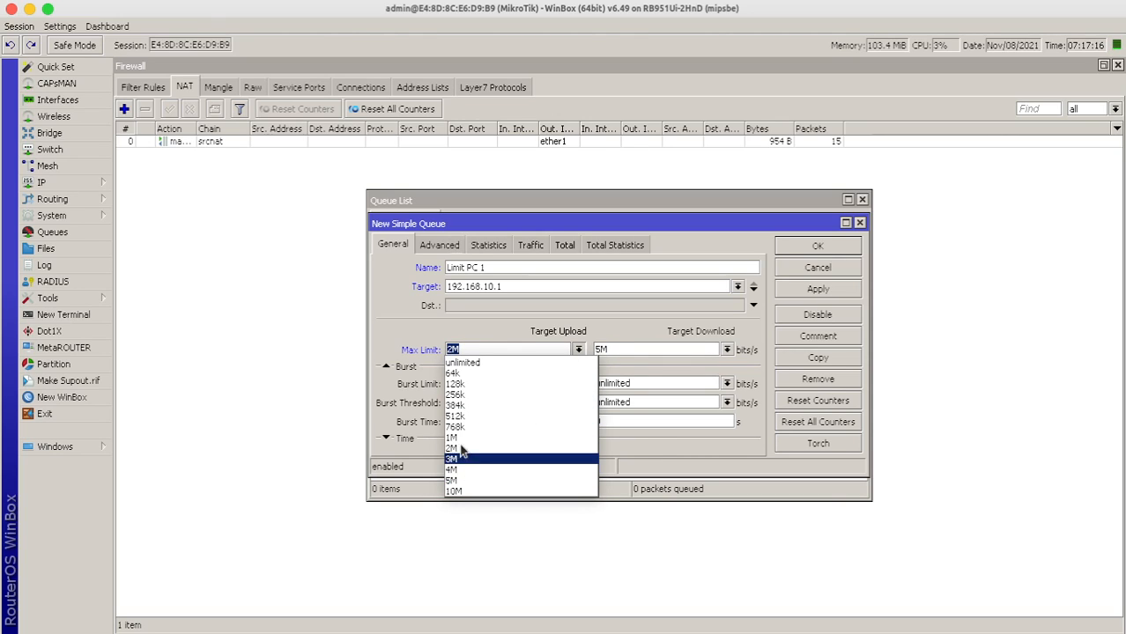
click(444, 349)
click(448, 349)
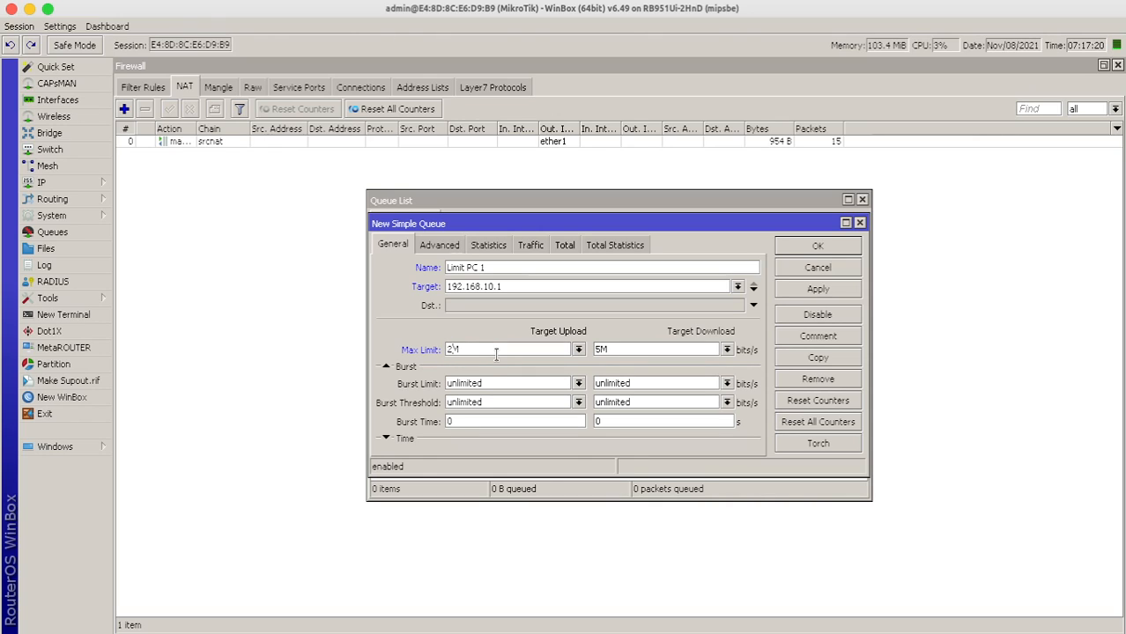
click(829, 247)
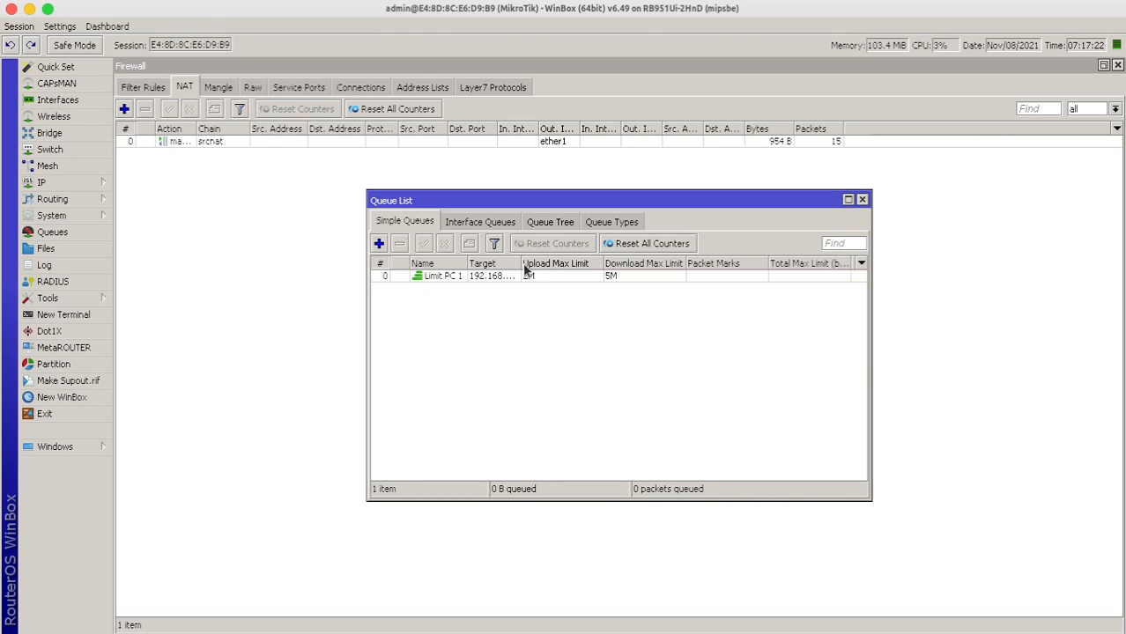
Widen the queue list's Target column and place the Windows 7 virtual machine window beside the Queue List window.
drag(466, 263, 570, 264)
drag(562, 201, 375, 182)
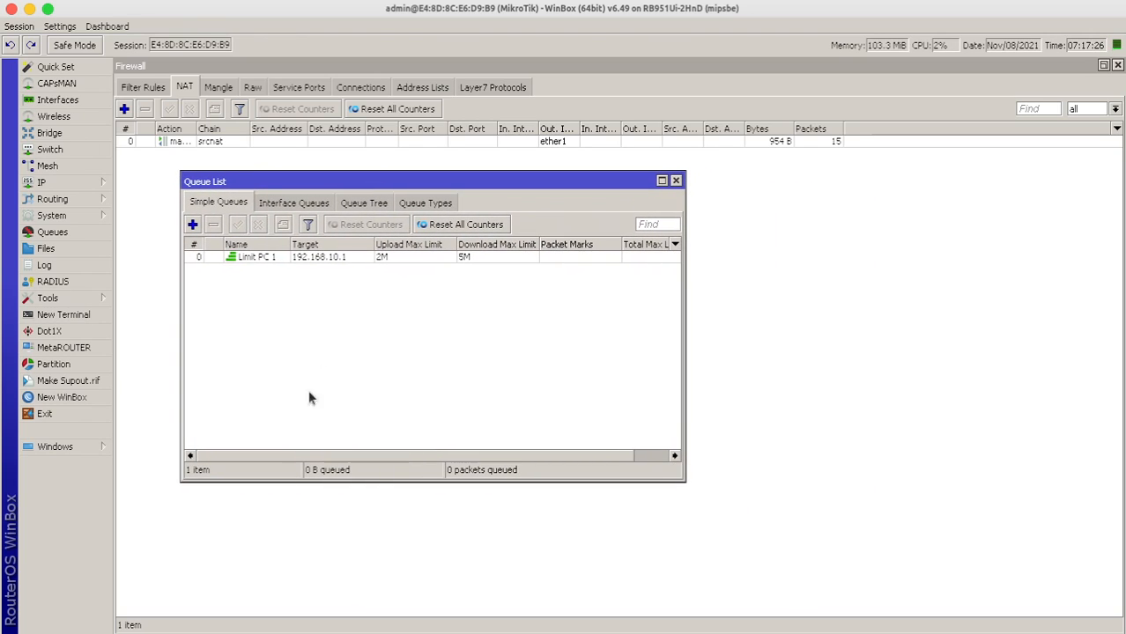
click(103, 622)
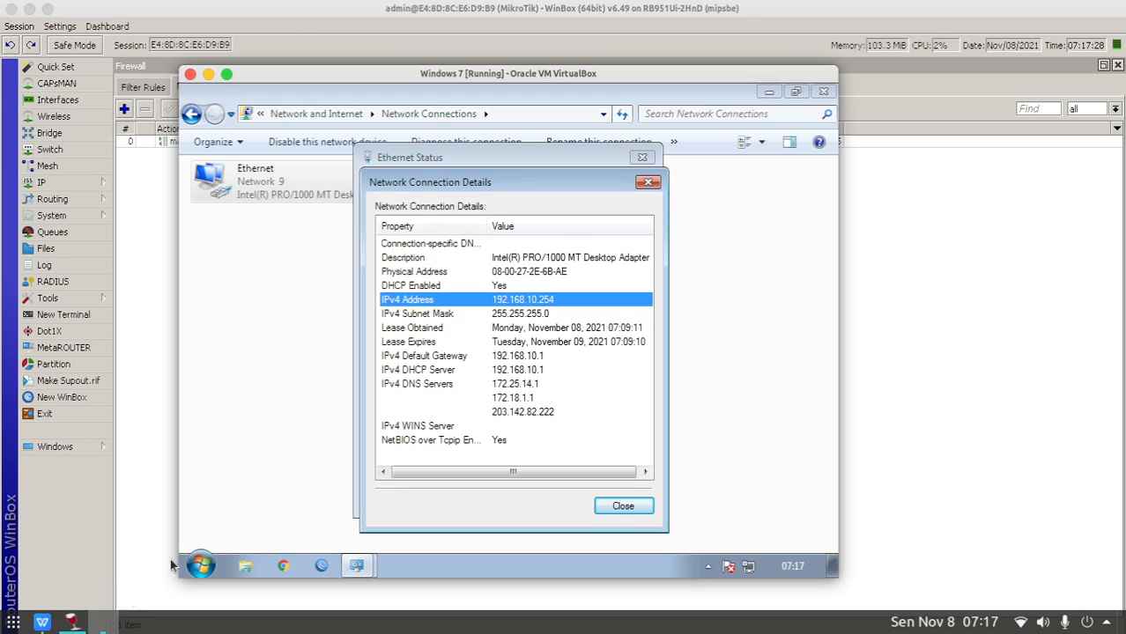
drag(485, 77, 700, 42)
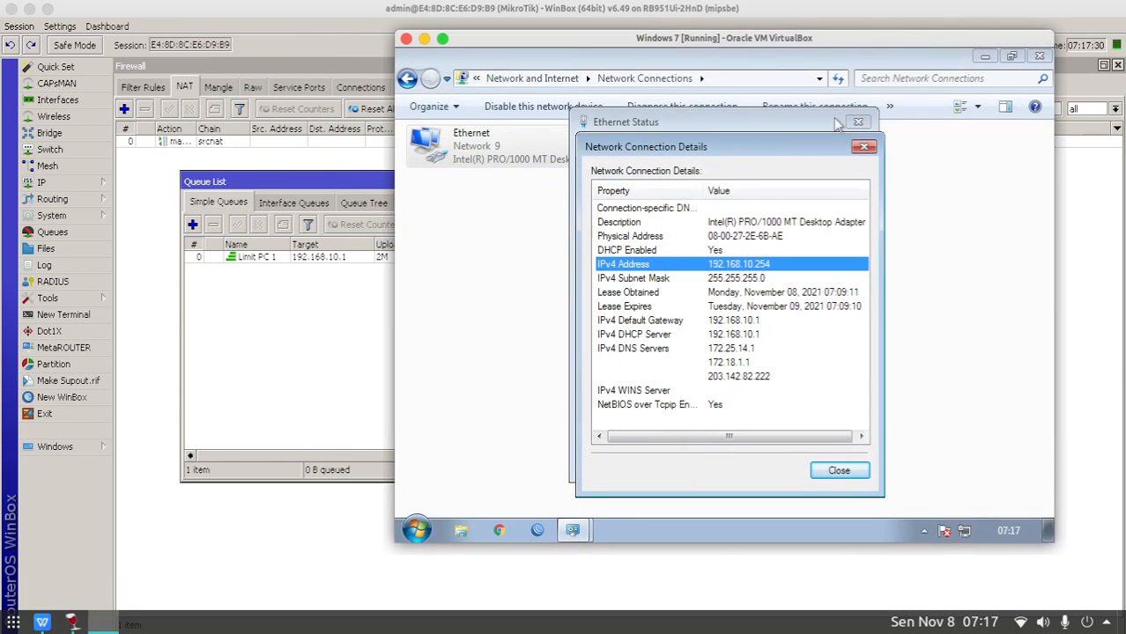
Close the Ethernet details, Ethernet status and Network Connections windows in the virtual machine.
click(864, 146)
click(858, 121)
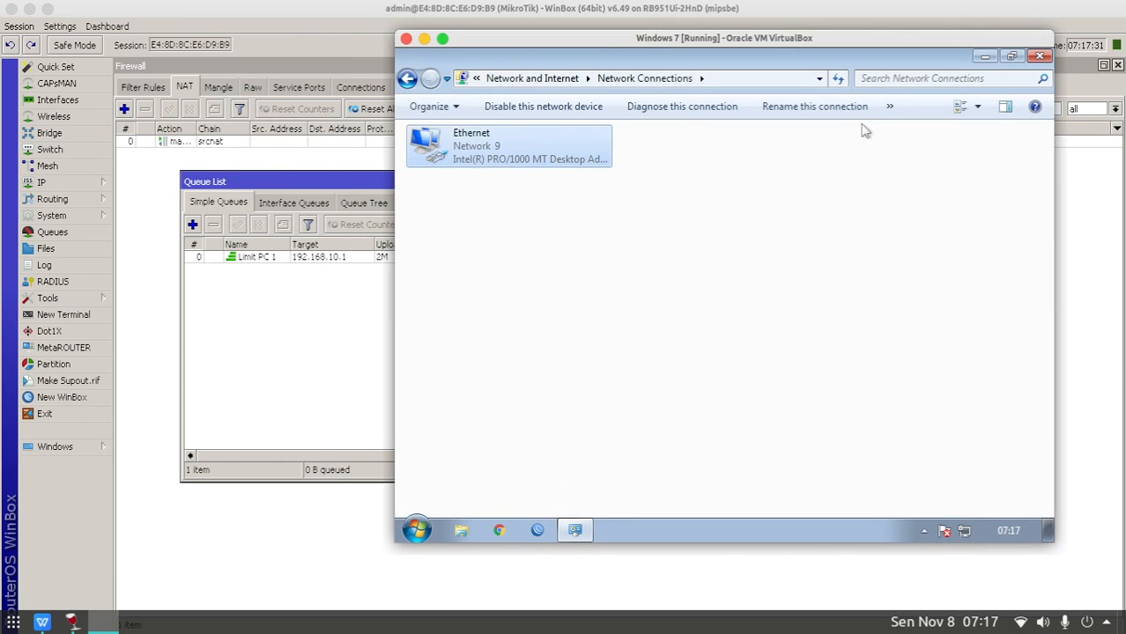
click(1040, 56)
Open Chrome in the virtual machine, search for SPEEDTEST and run Google's internet speed test.
click(499, 529)
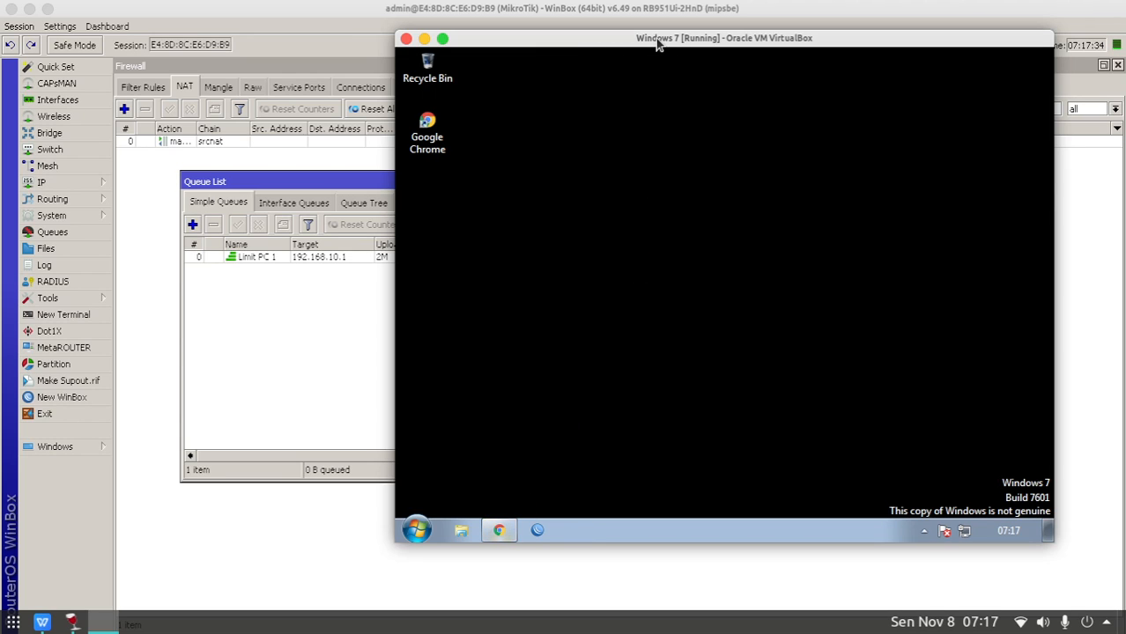
drag(655, 38, 711, 32)
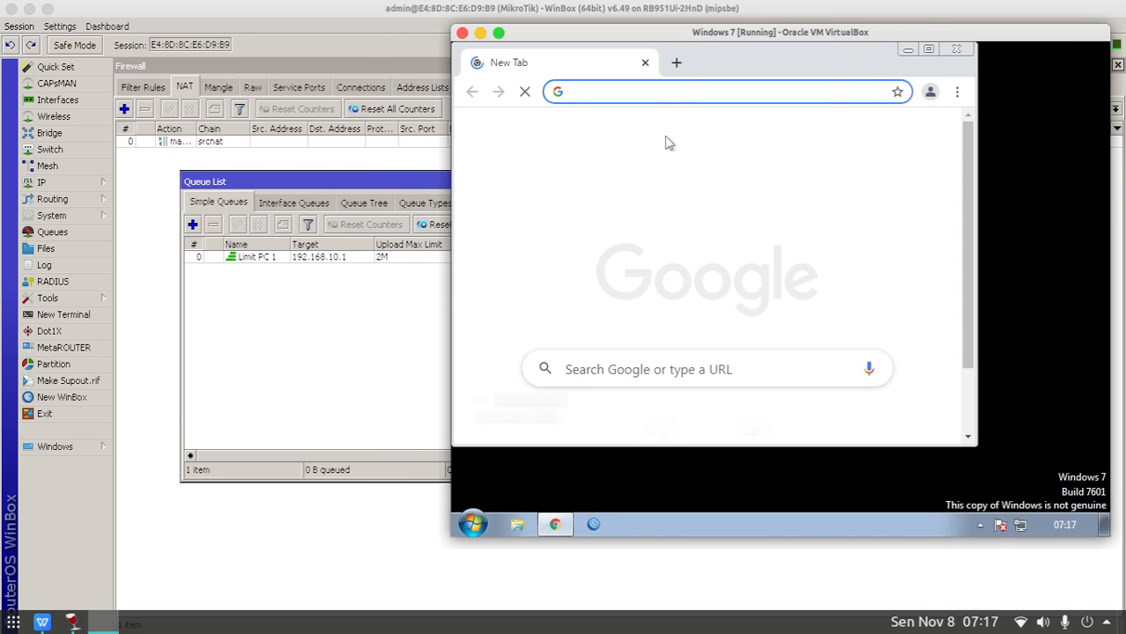
text(SPEED)
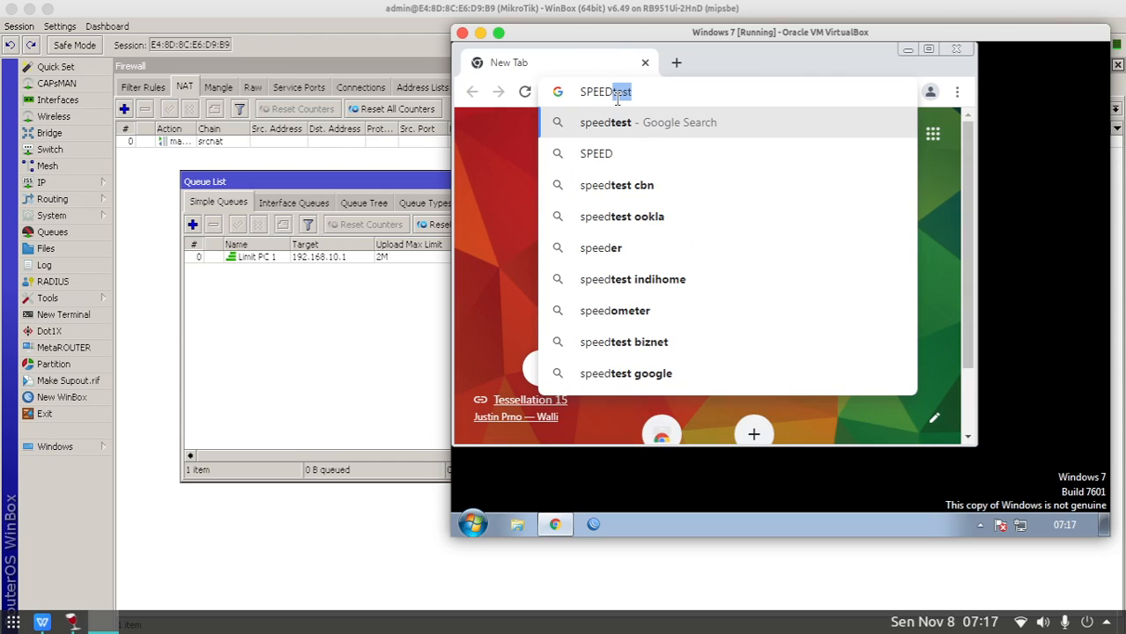
text(TEST)
key(Return)
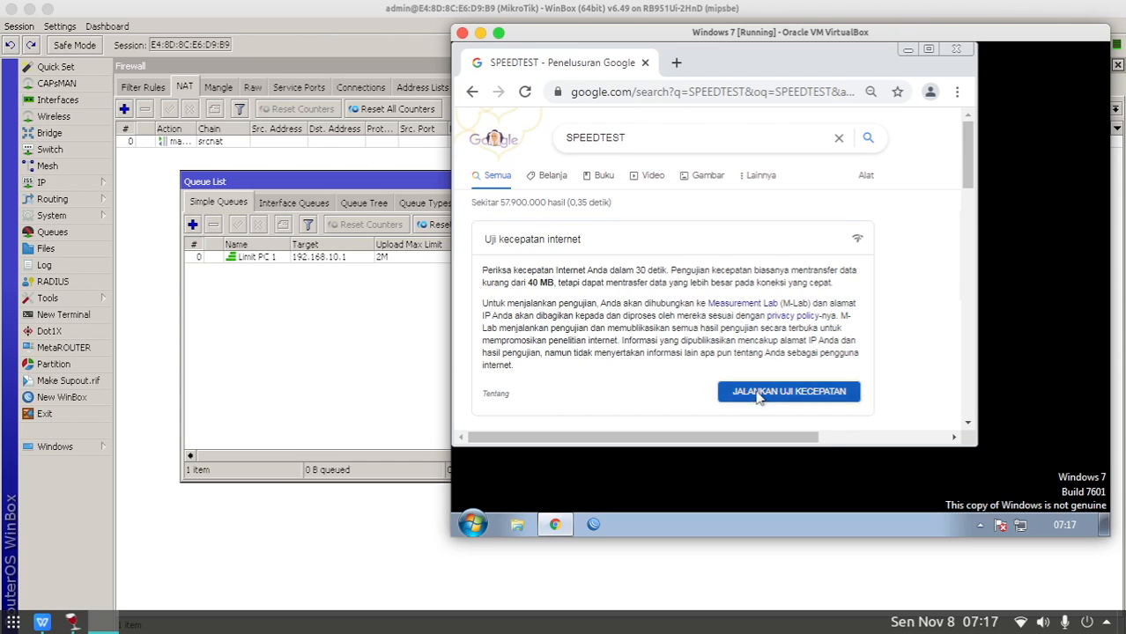
click(760, 393)
drag(700, 49, 805, 44)
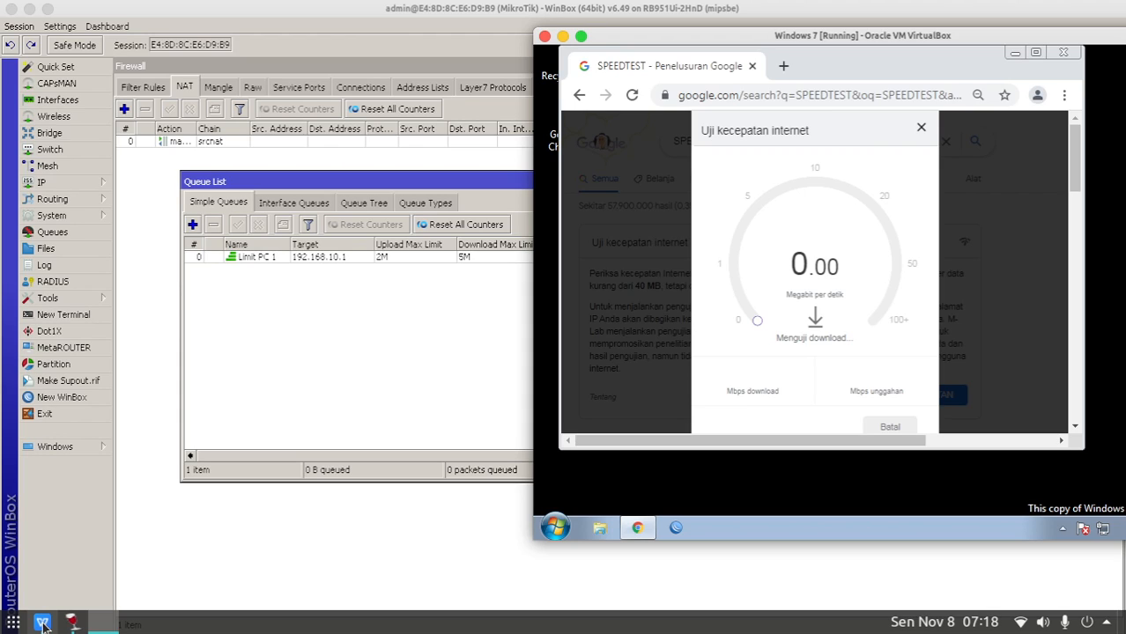
Open the Limit PC 1 queue's settings in WinBox at its target address.
double_click(338, 257)
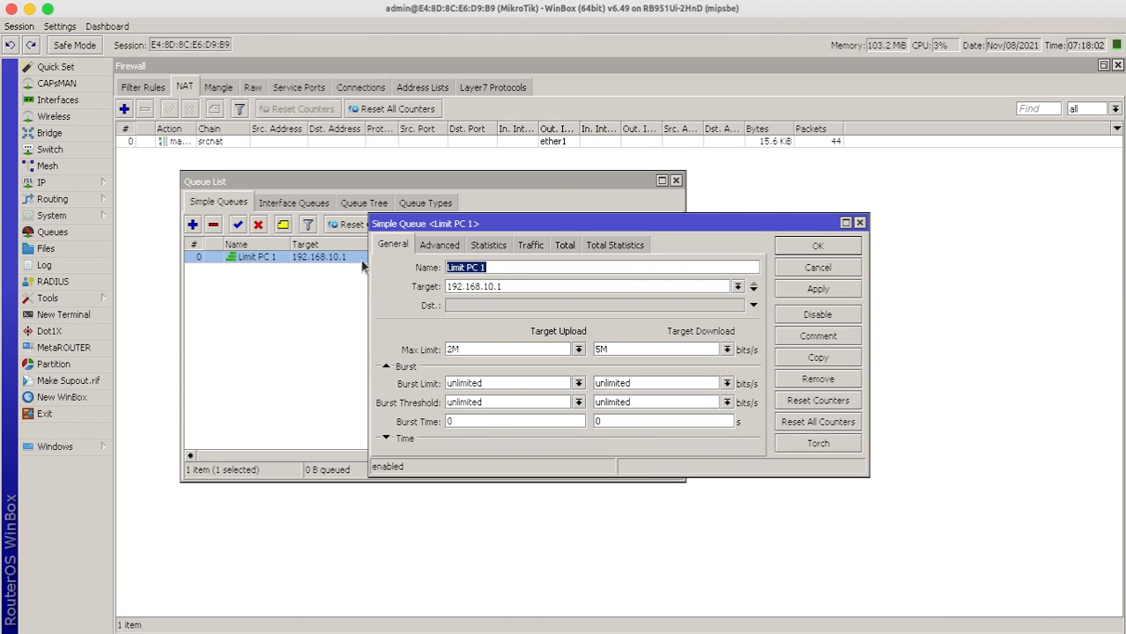
click(501, 285)
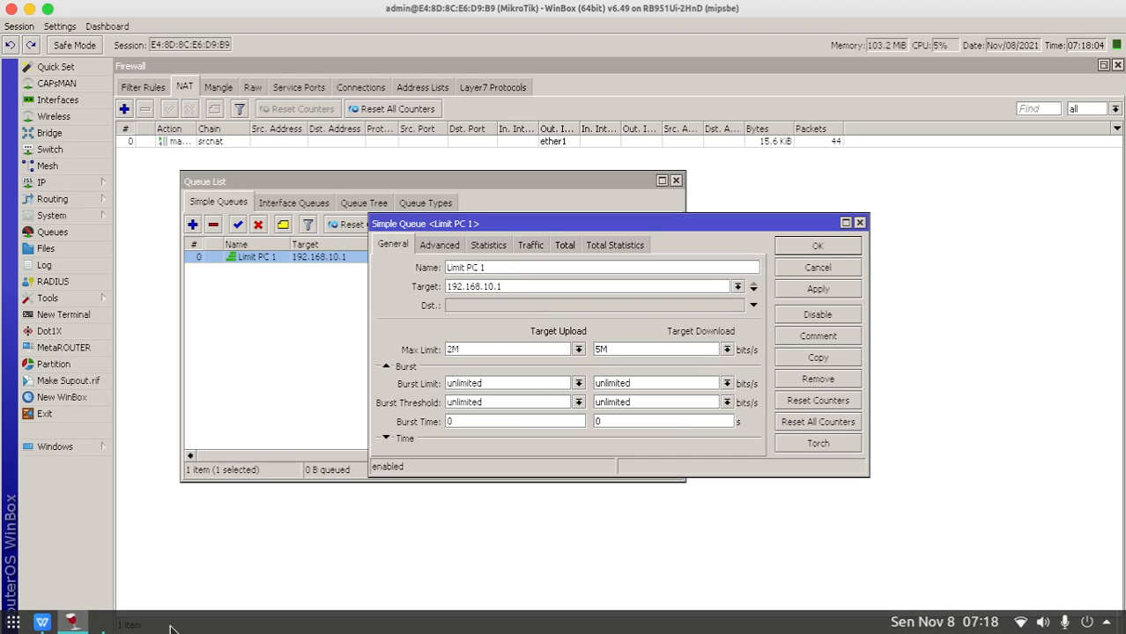
Recheck the virtual machine's IPv4 address in the Ethernet connection details and close the details and status windows.
click(104, 622)
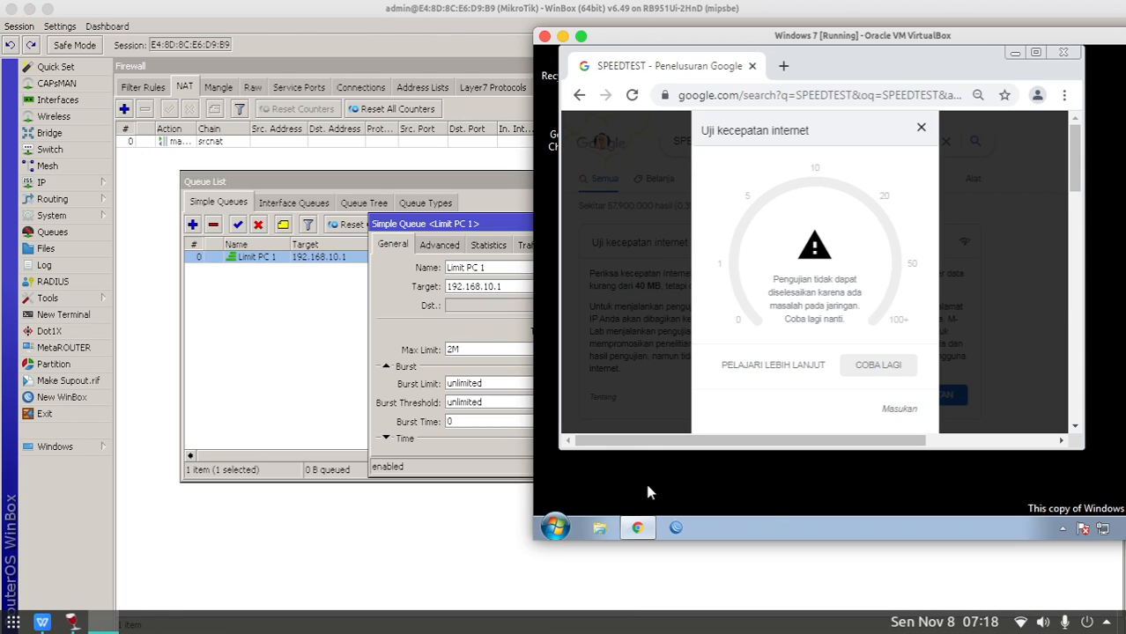
right_click(1102, 529)
click(1053, 515)
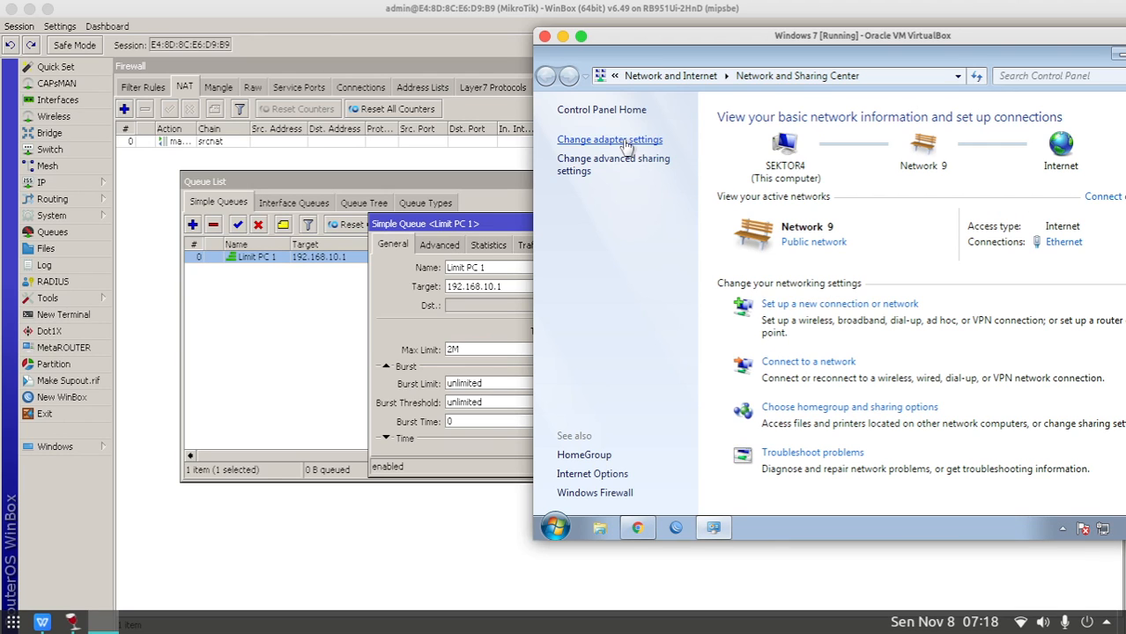
click(608, 139)
double_click(696, 148)
click(773, 275)
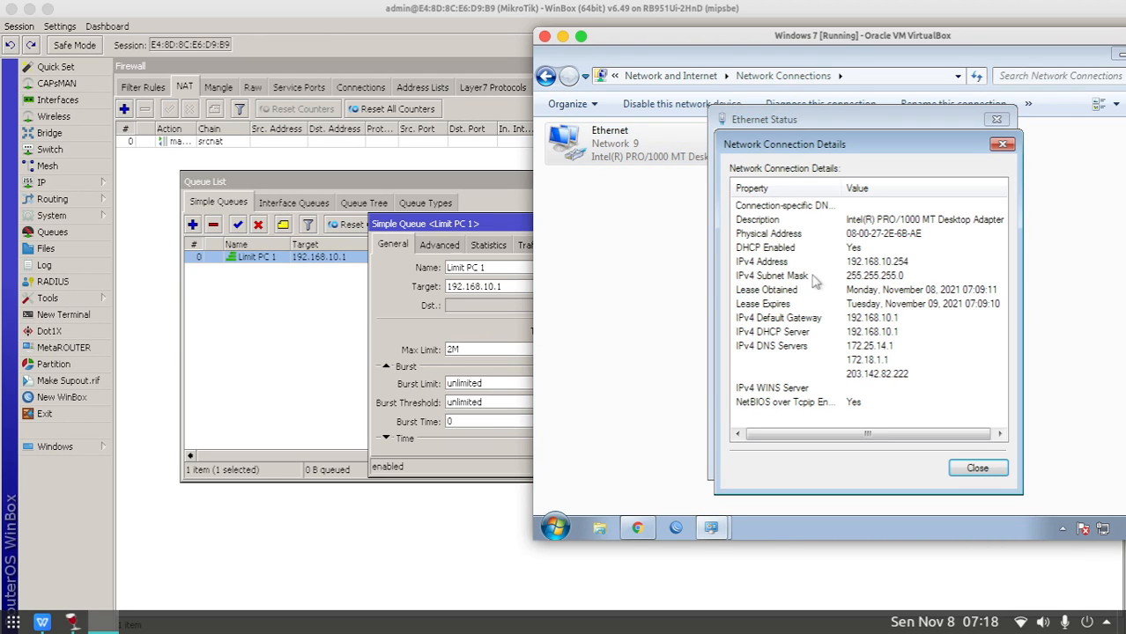
click(878, 262)
click(881, 276)
click(881, 261)
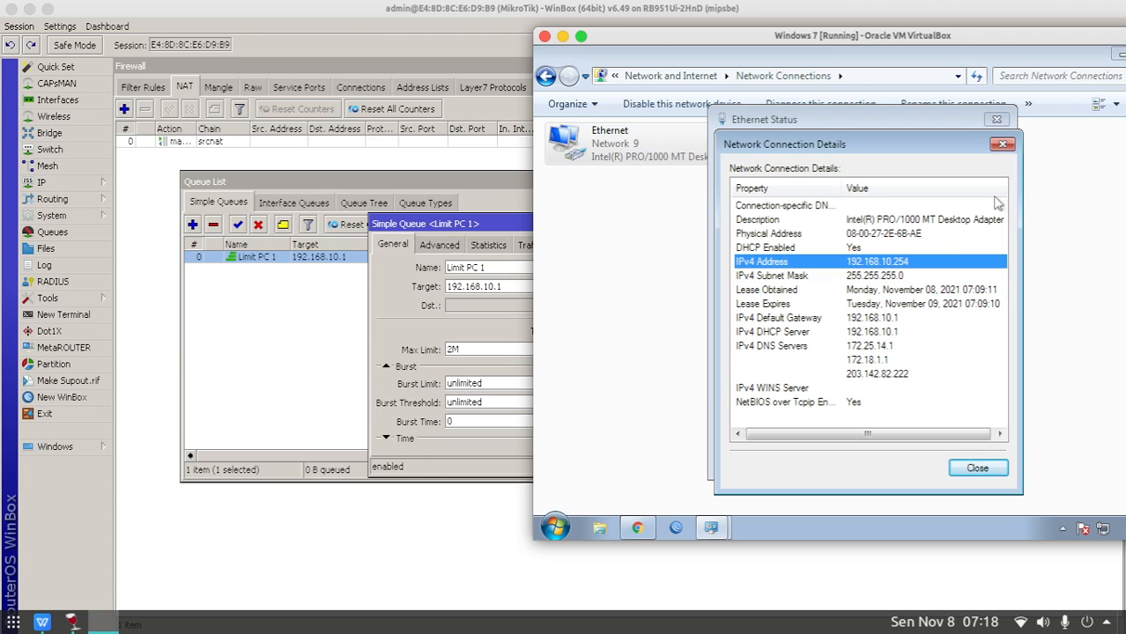
click(1002, 143)
click(997, 119)
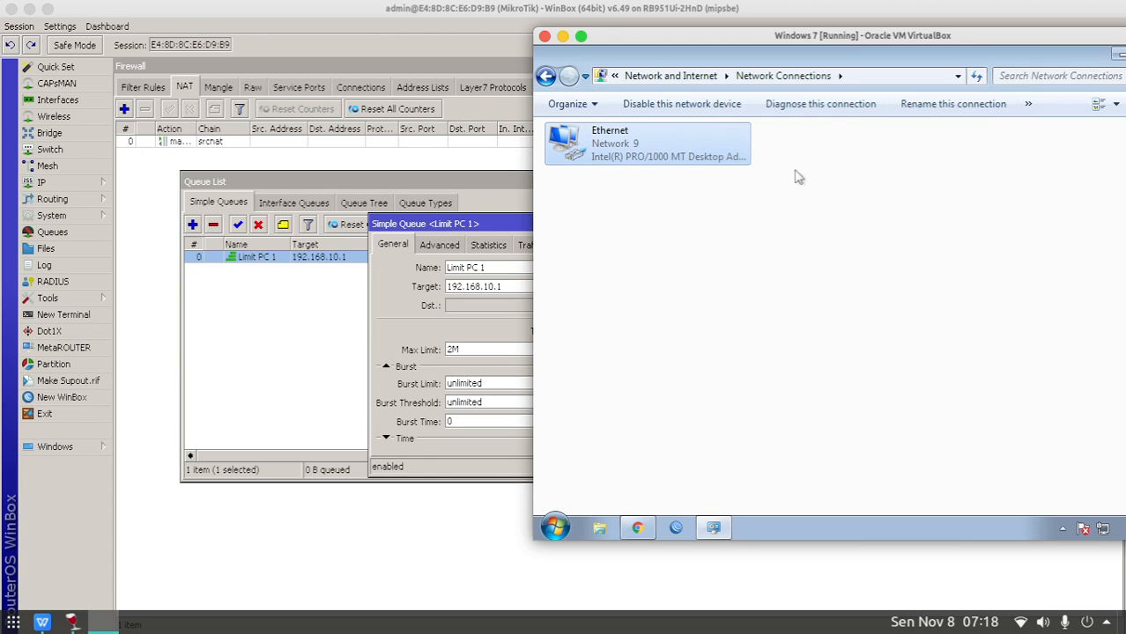
Set the Limit PC 1 queue's target to 192.168.10.254 and save the queue.
click(510, 284)
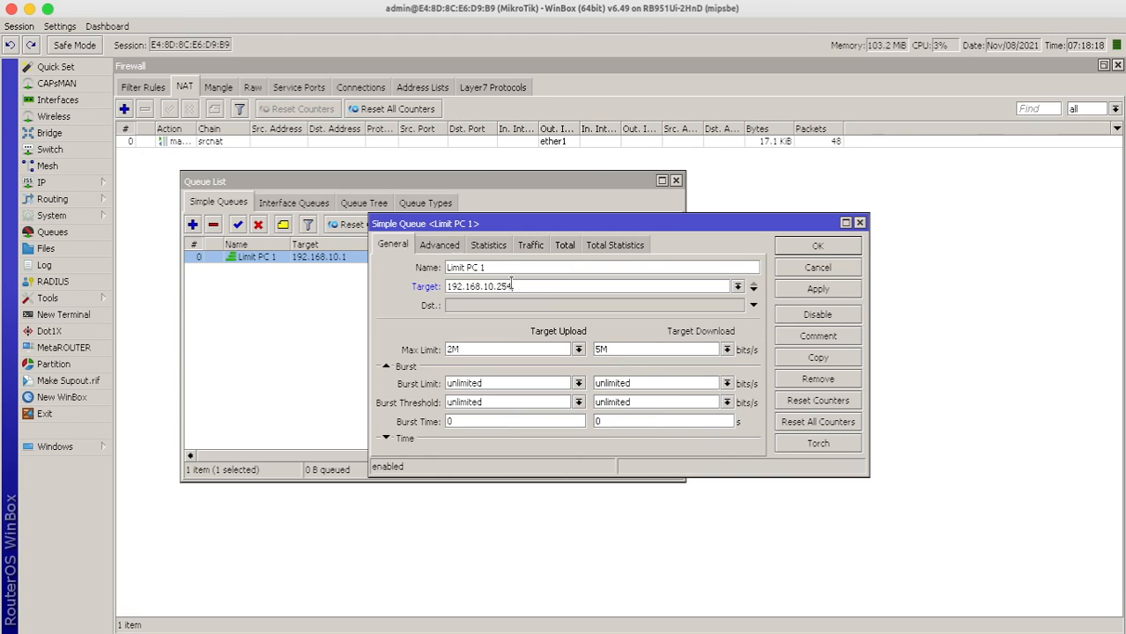
click(817, 245)
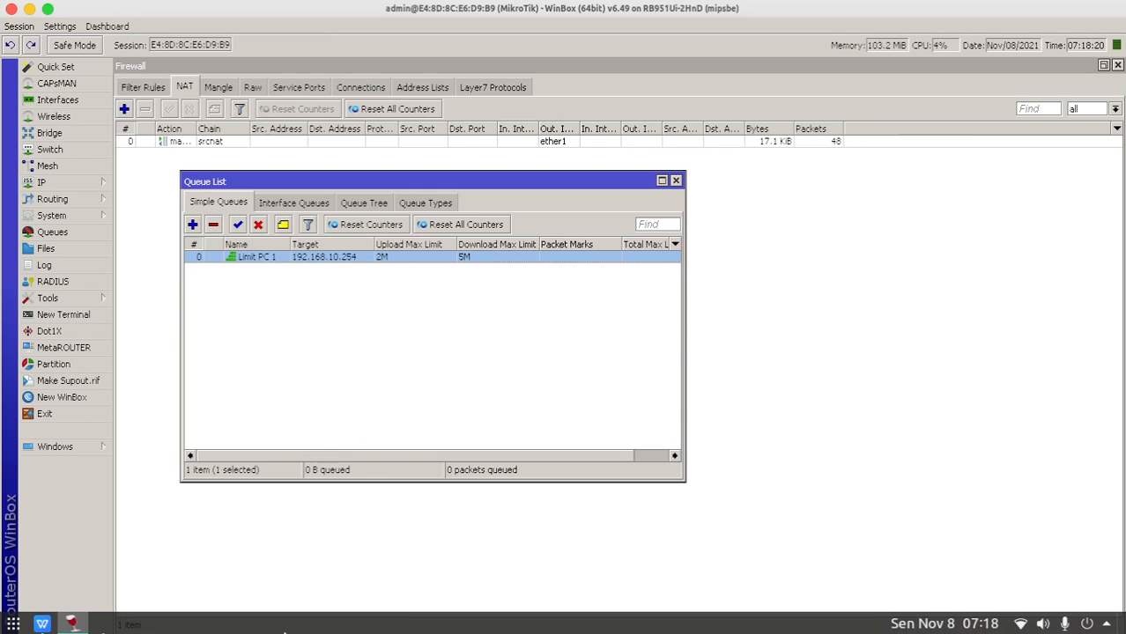
Switch to Chrome in the Windows 7 virtual machine and retry Google's internet speed test.
click(72, 623)
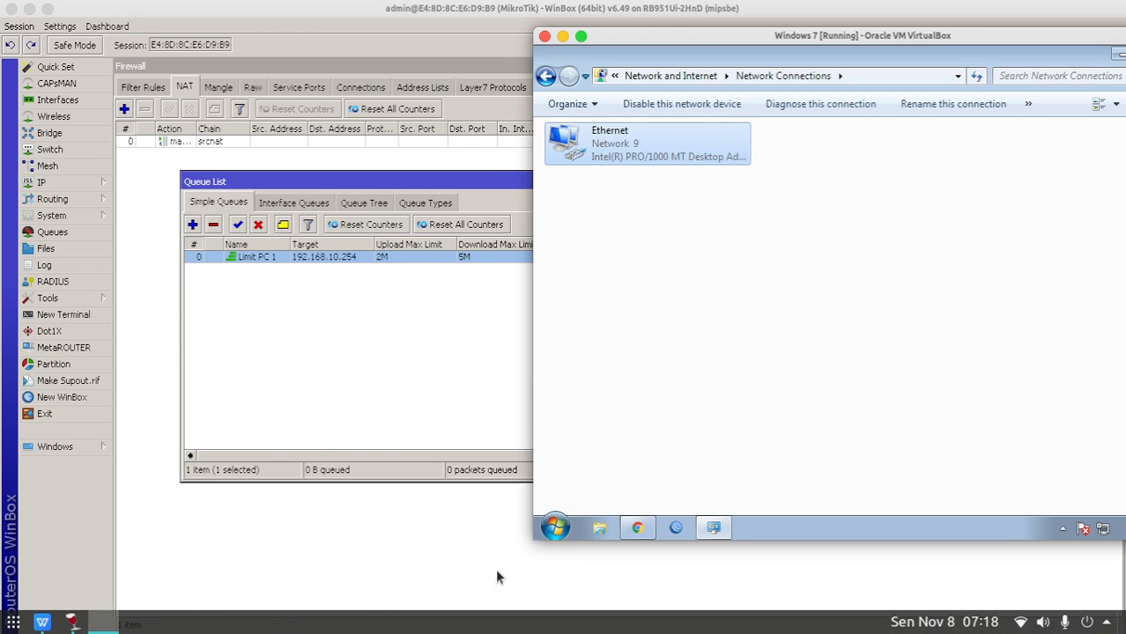
click(637, 528)
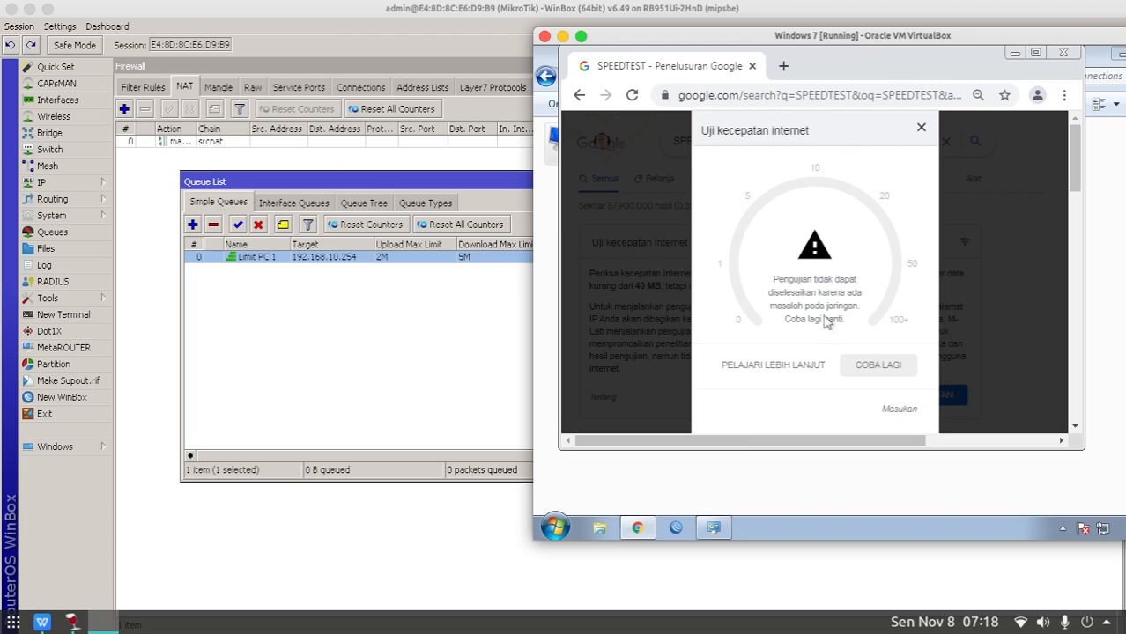
click(867, 365)
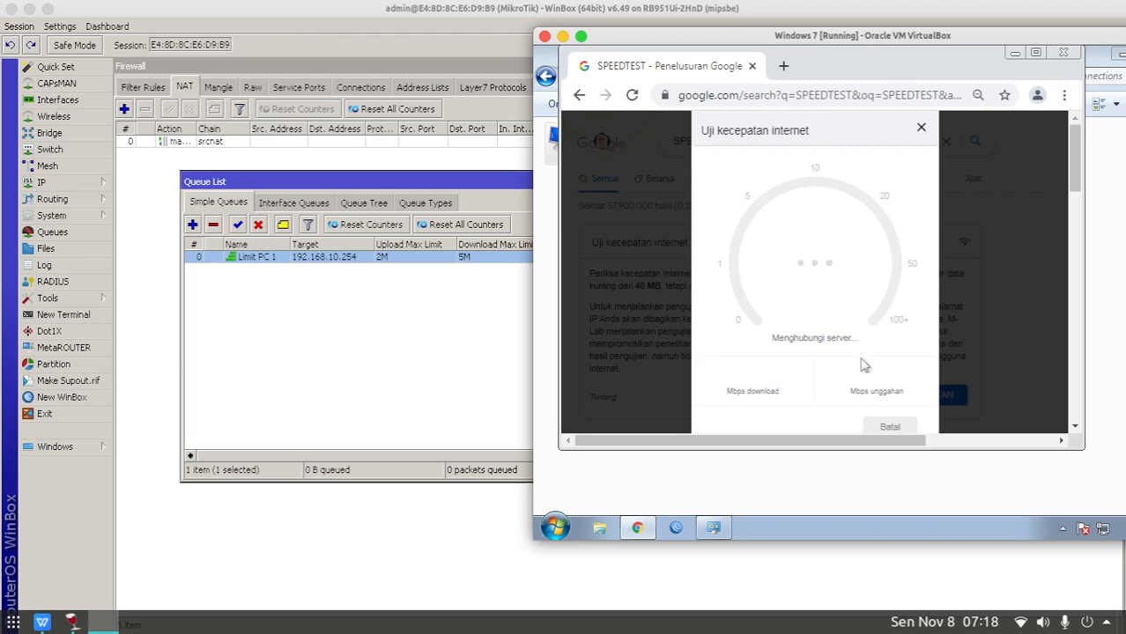
Search for SPEDTEST in a new browser tab and open the Speedtest by Ookla result.
click(783, 67)
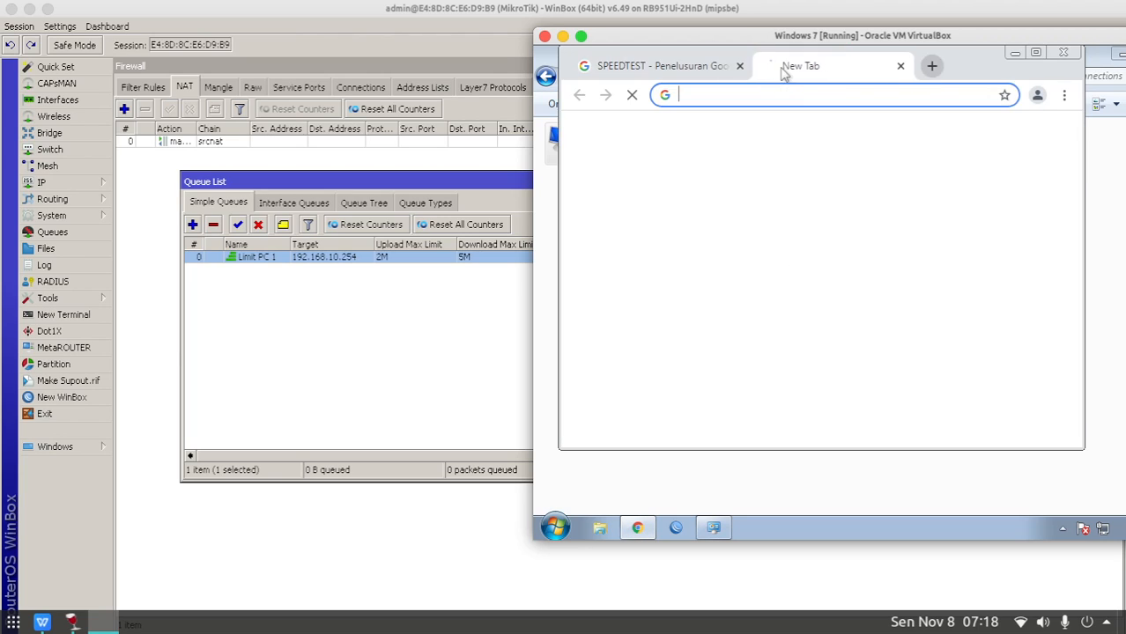
text(SPEDTEST)
key(Return)
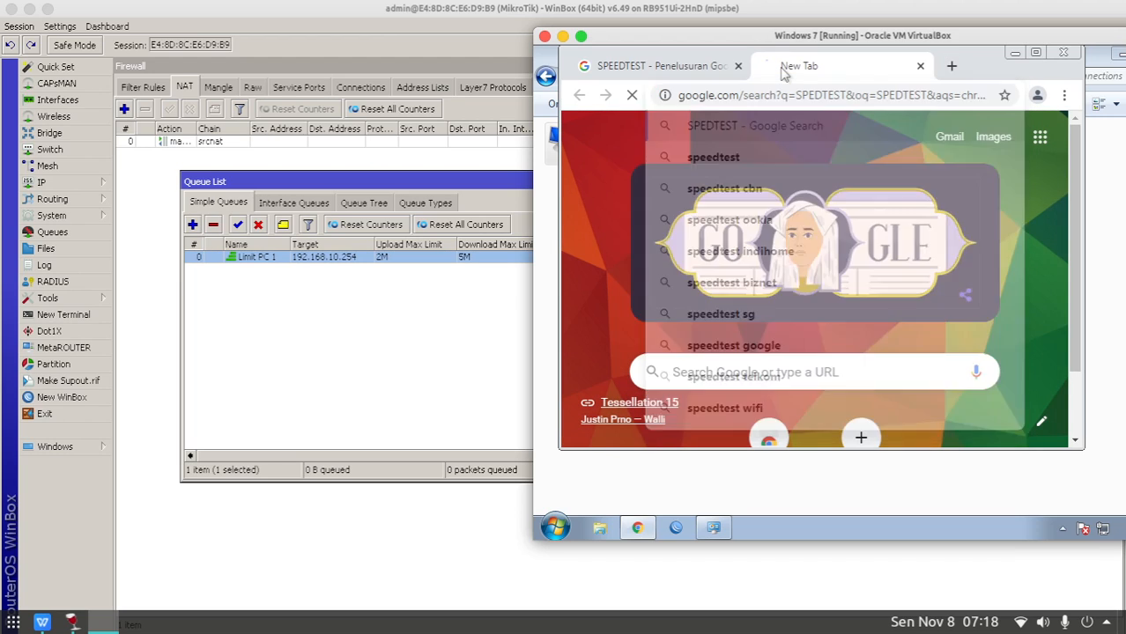
scroll(635, 264, down, 5)
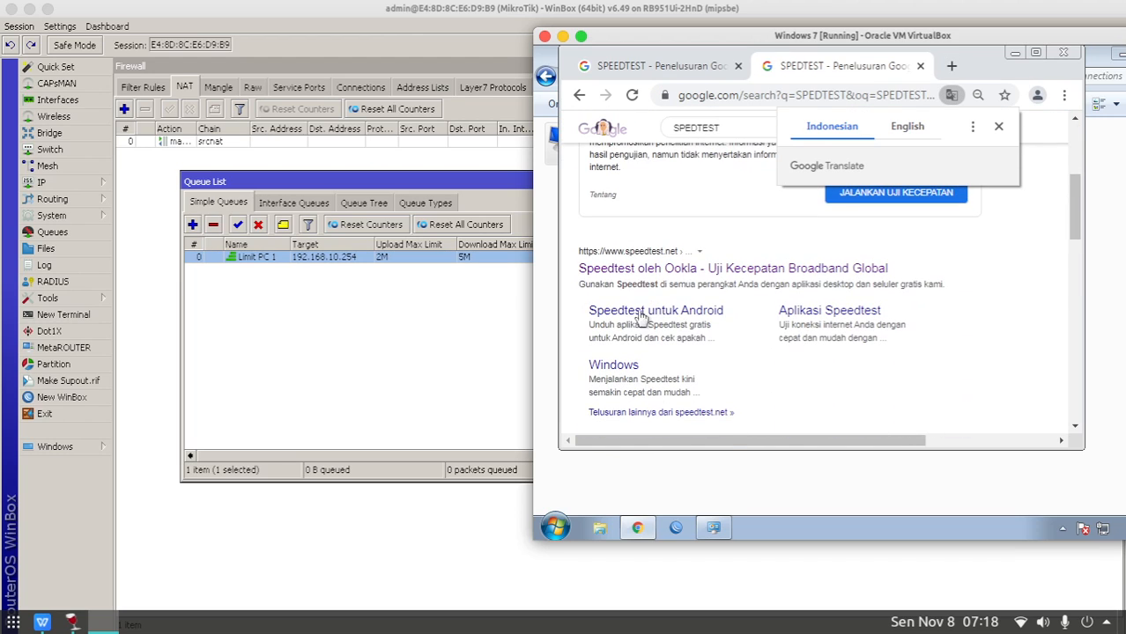
click(635, 266)
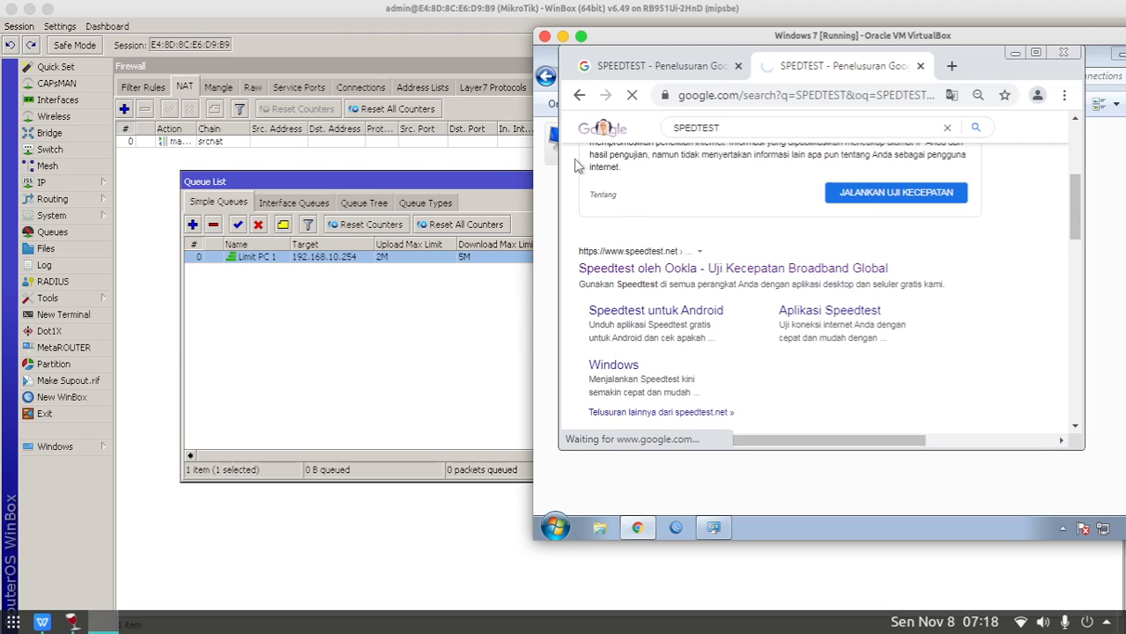
Return to the Google speed test tab in the virtual machine and close the test dialog.
click(646, 65)
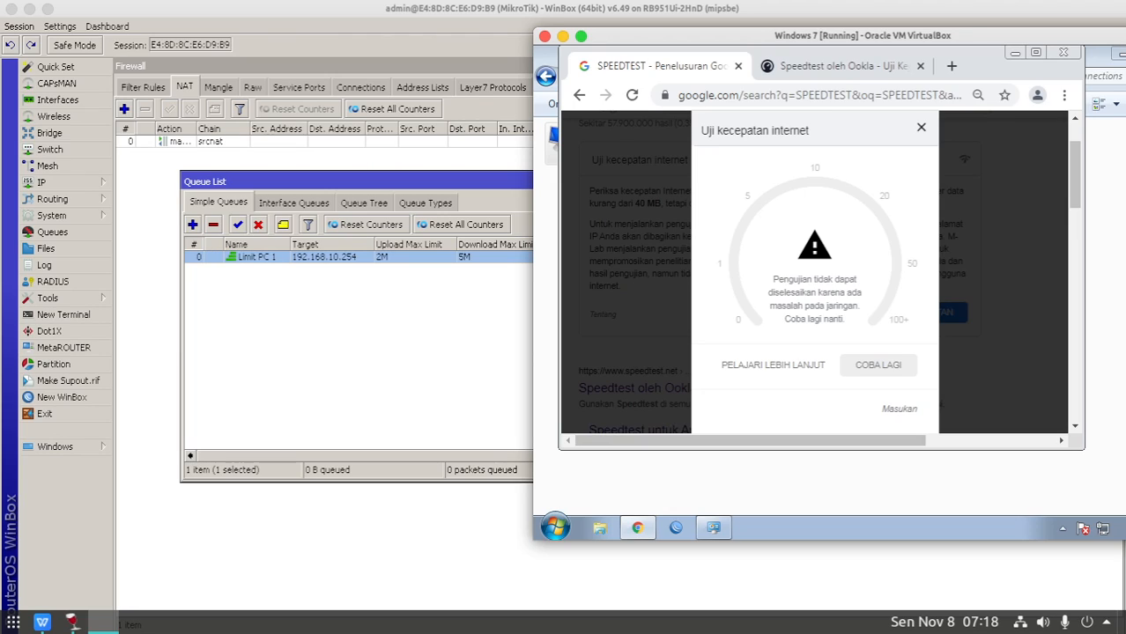
key(alt+Tab)
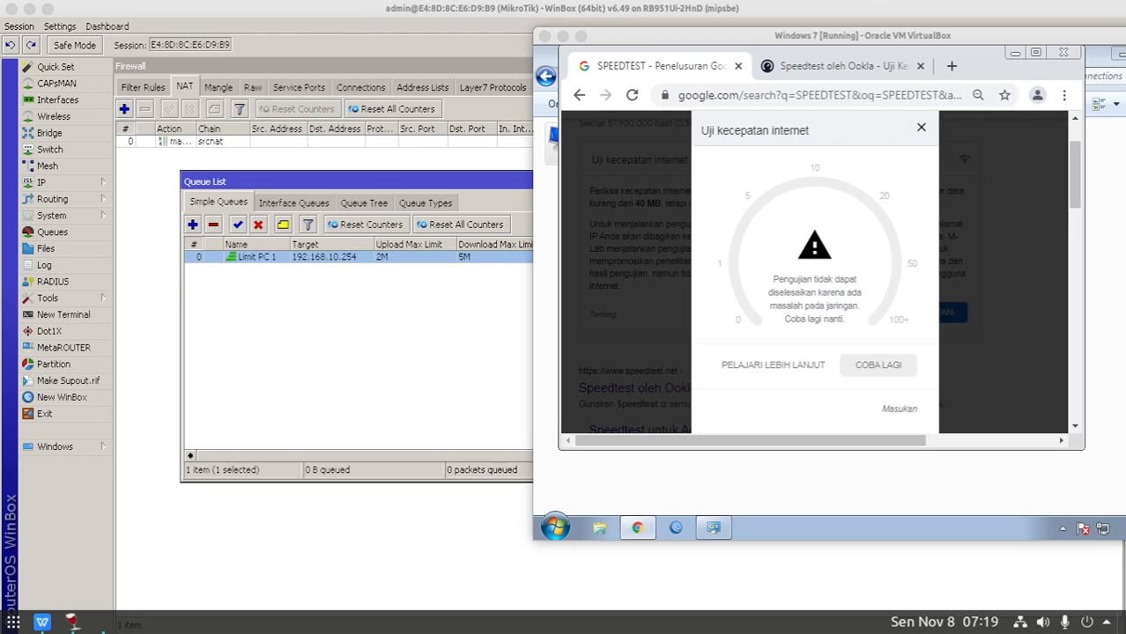
click(921, 127)
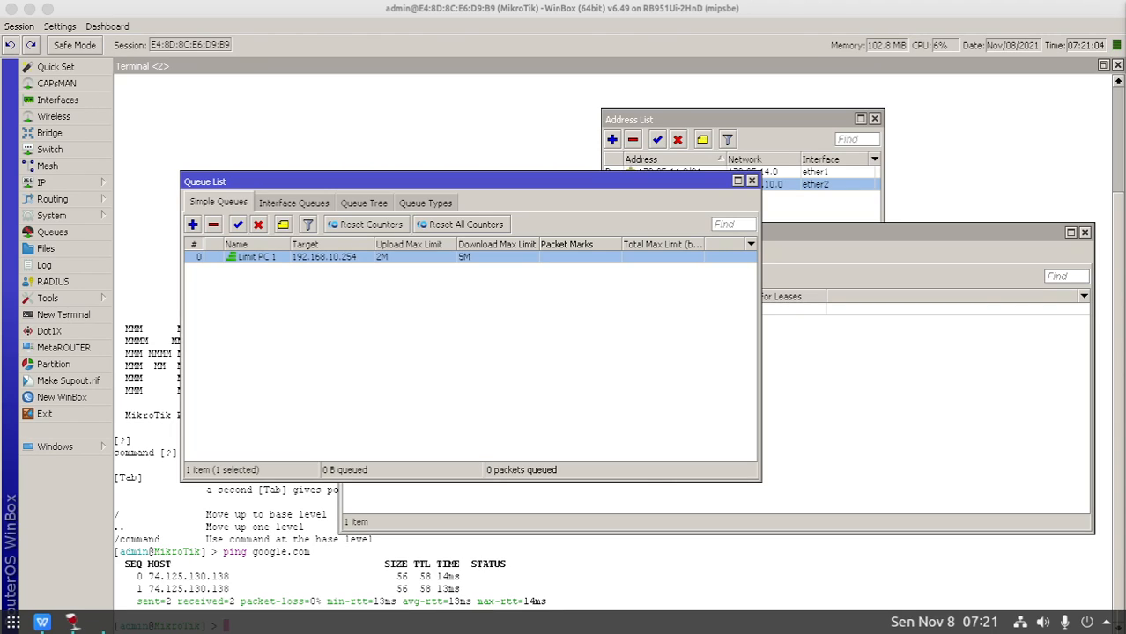
Open the Limit PC 1 queue in WinBox and change its target to 192.168.10.253.
click(390, 318)
click(339, 261)
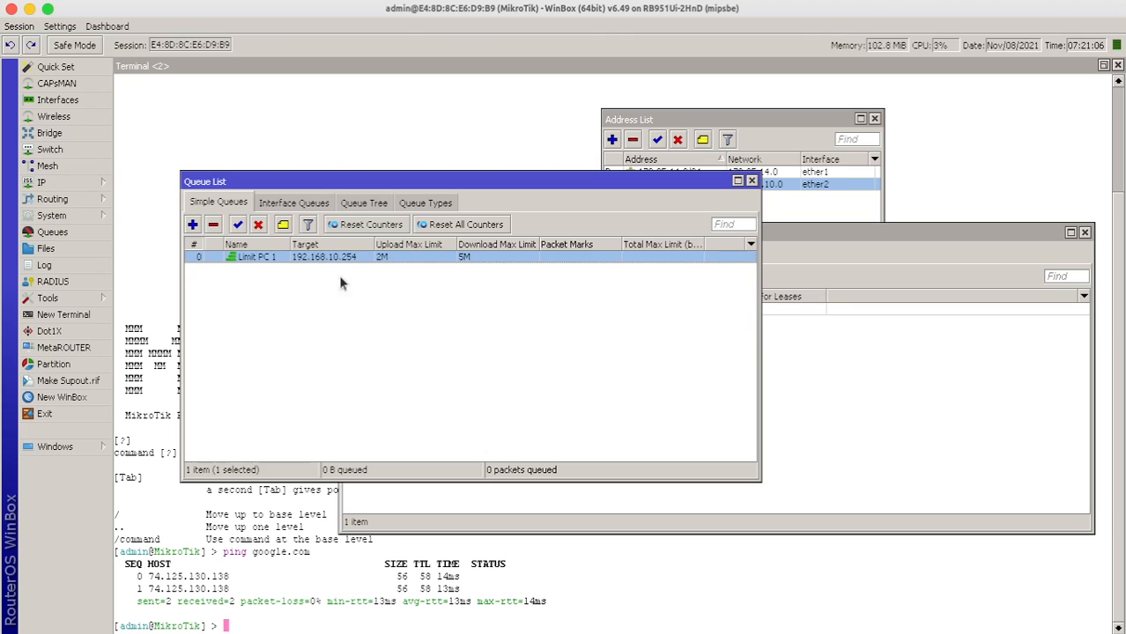
click(341, 274)
double_click(343, 260)
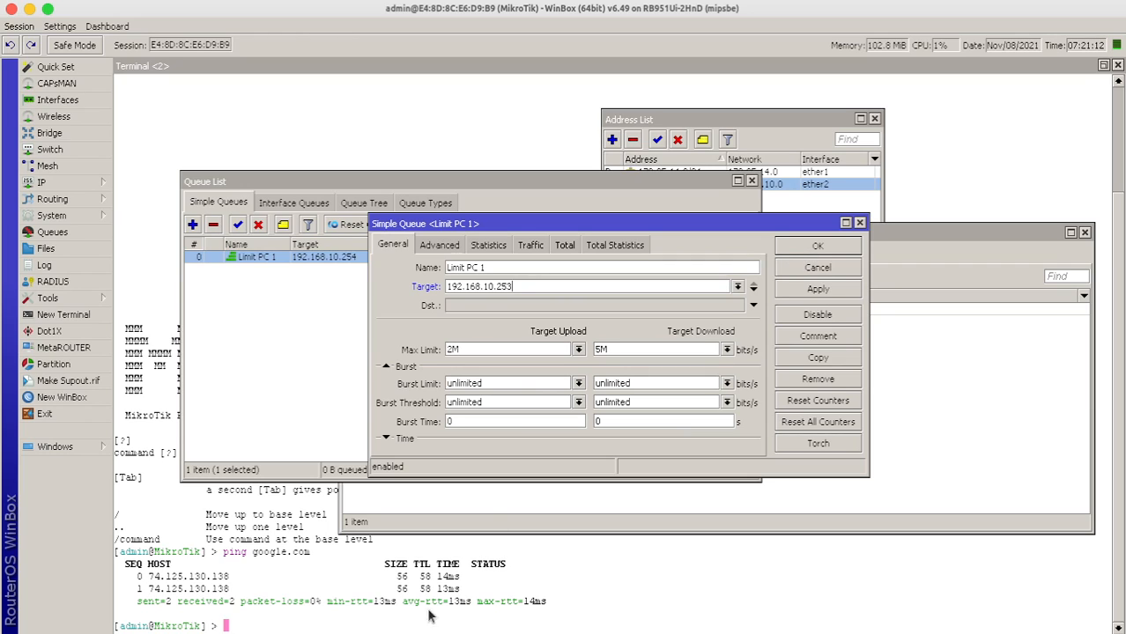
Look over the Ookla Speedtest page in the virtual machine's browser.
click(106, 622)
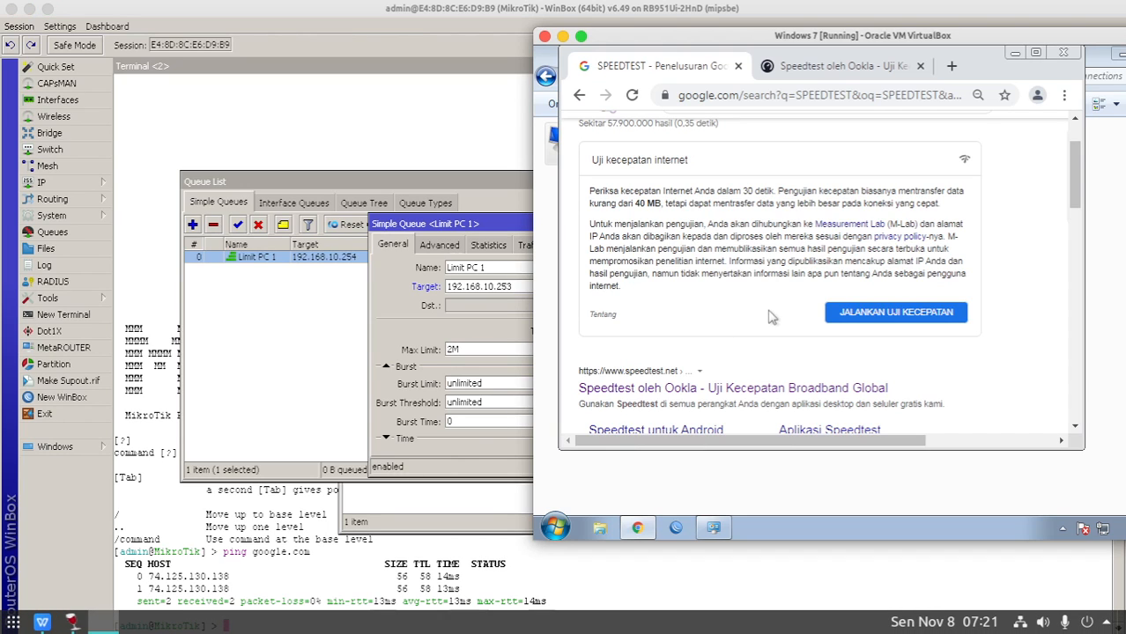
click(842, 66)
scroll(763, 231, down, 5)
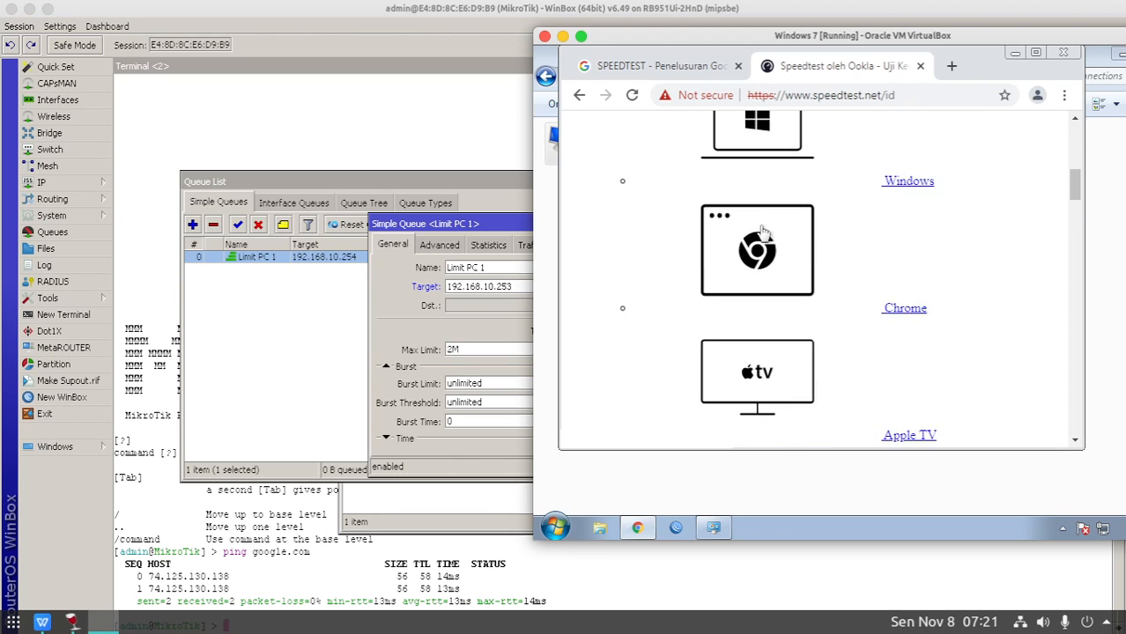
scroll(763, 231, up, 5)
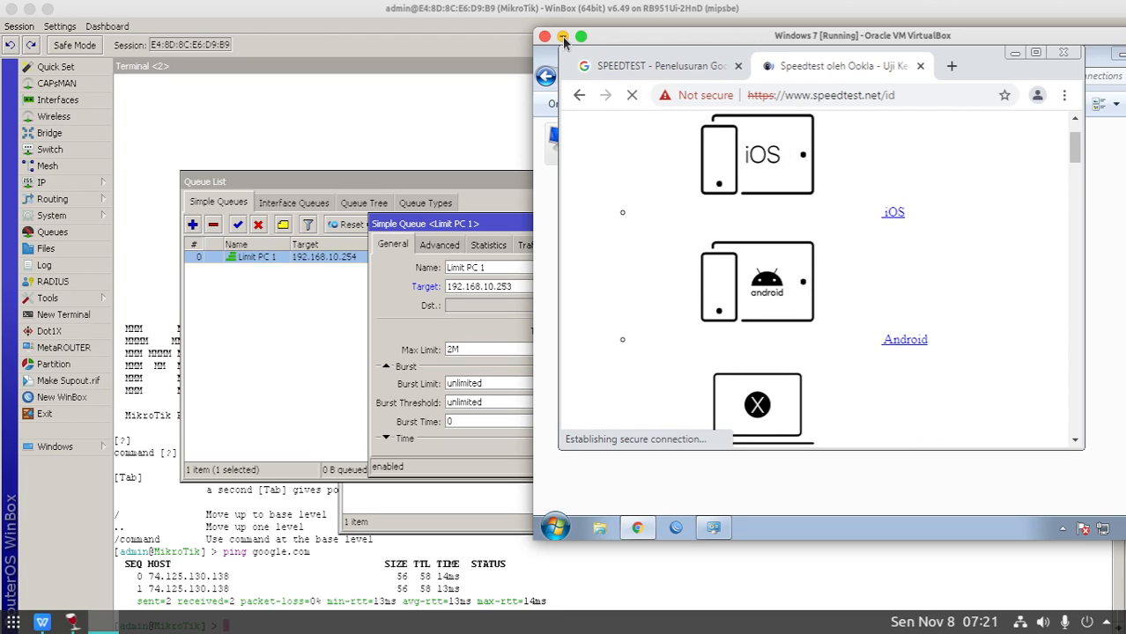
Minimize the virtual machine and save the Limit PC 1 queue's edited settings.
click(563, 37)
click(819, 248)
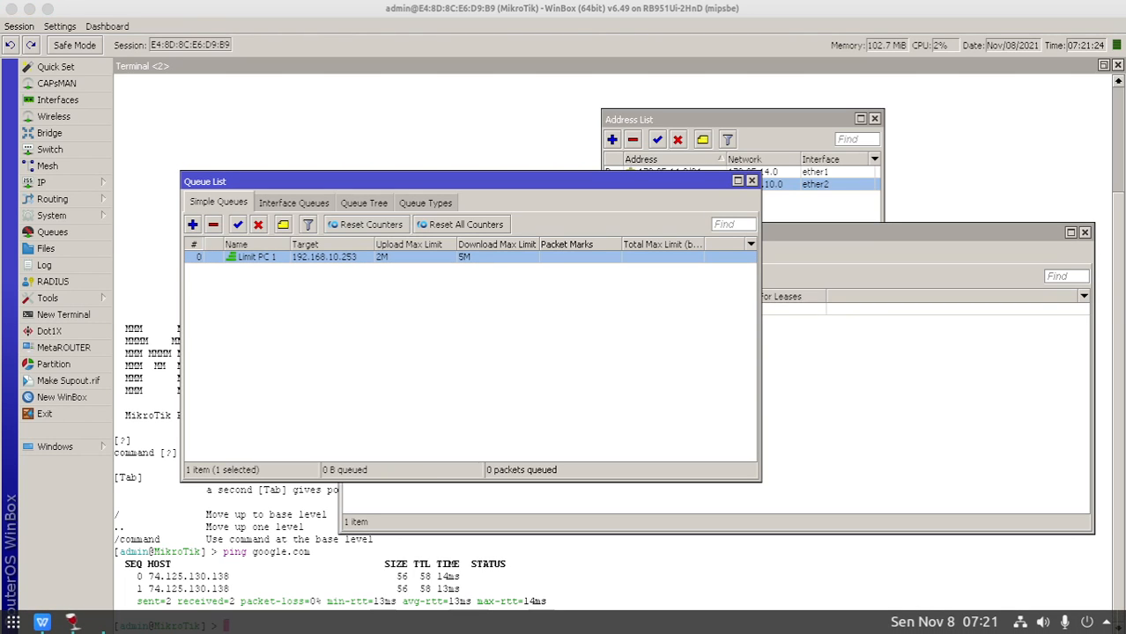
Place the host's Chrome window beside the queue list and run the speedtest.net test in it.
drag(1125, 212, 885, 95)
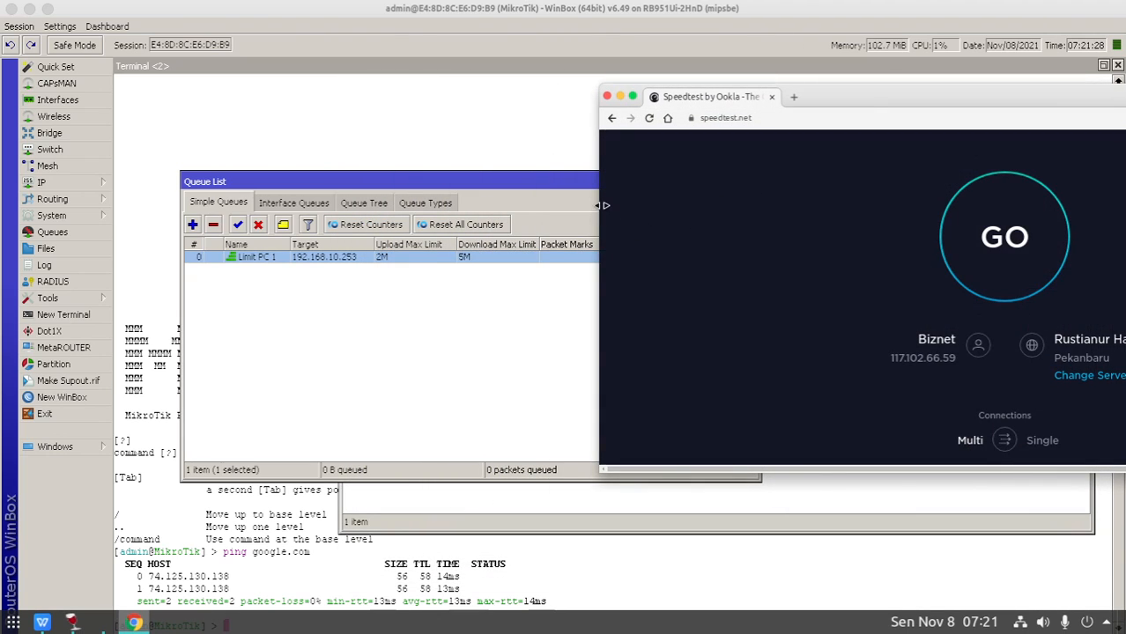
drag(600, 204, 678, 203)
drag(984, 97, 903, 75)
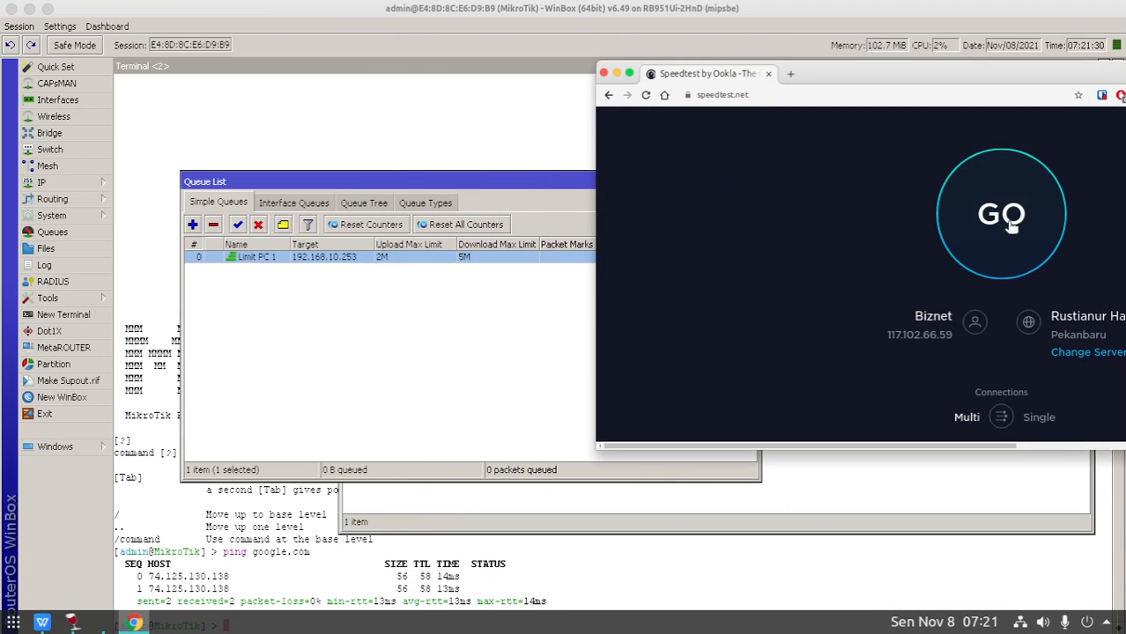
click(1001, 205)
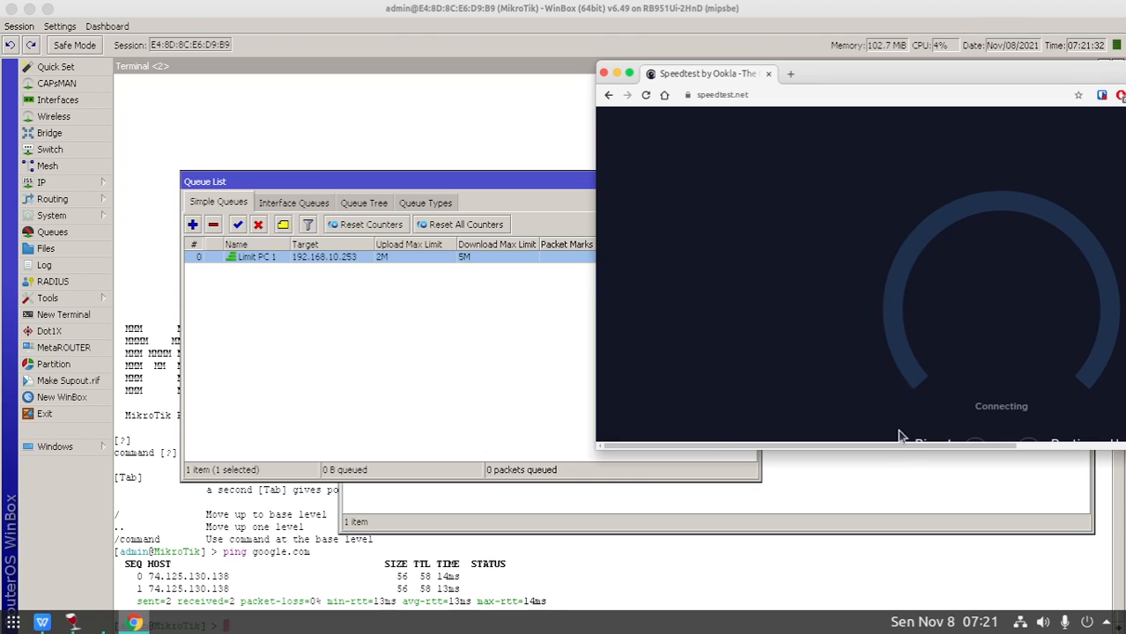
drag(896, 446, 893, 486)
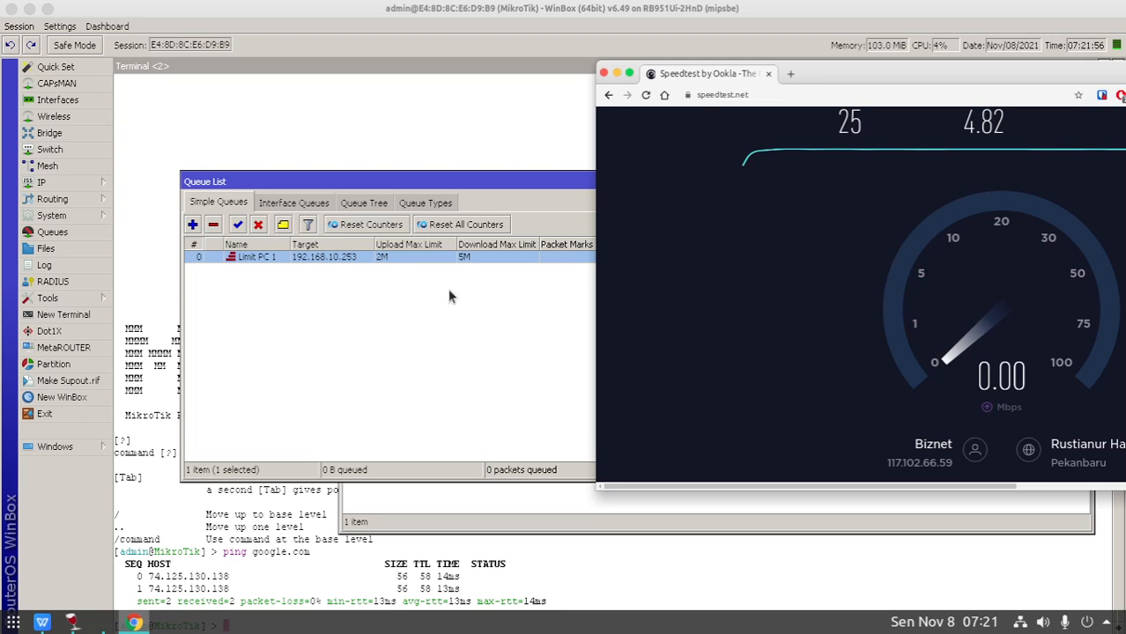
scroll(879, 323, up, 2)
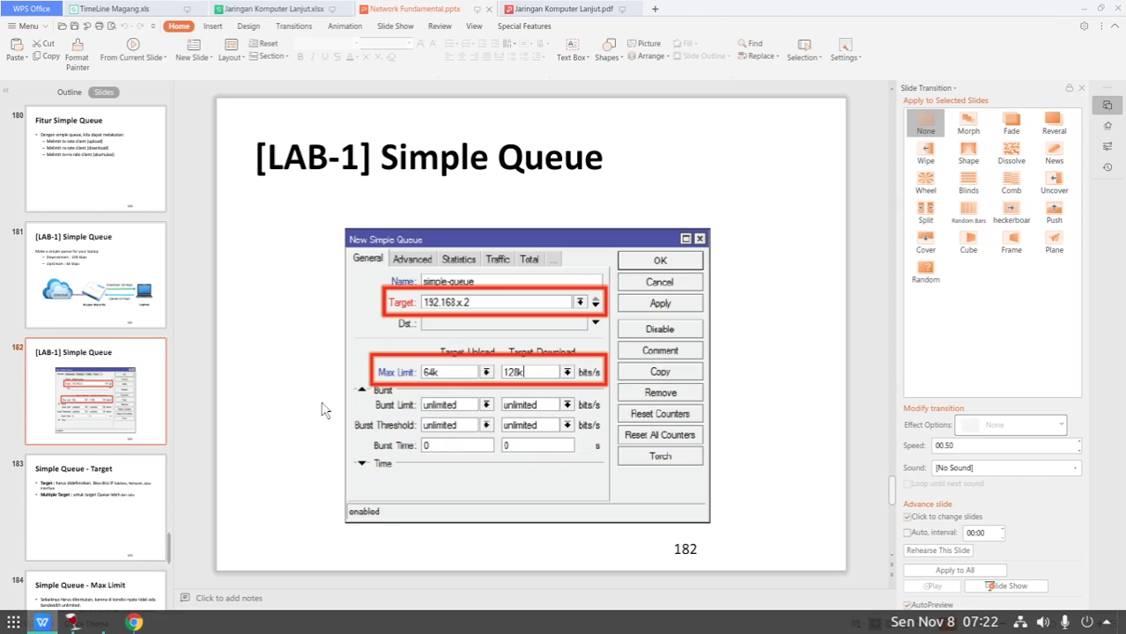
Switch to the Network Fundamental presentation in WPS Office and show the Simple Queue - Target slide.
click(41, 622)
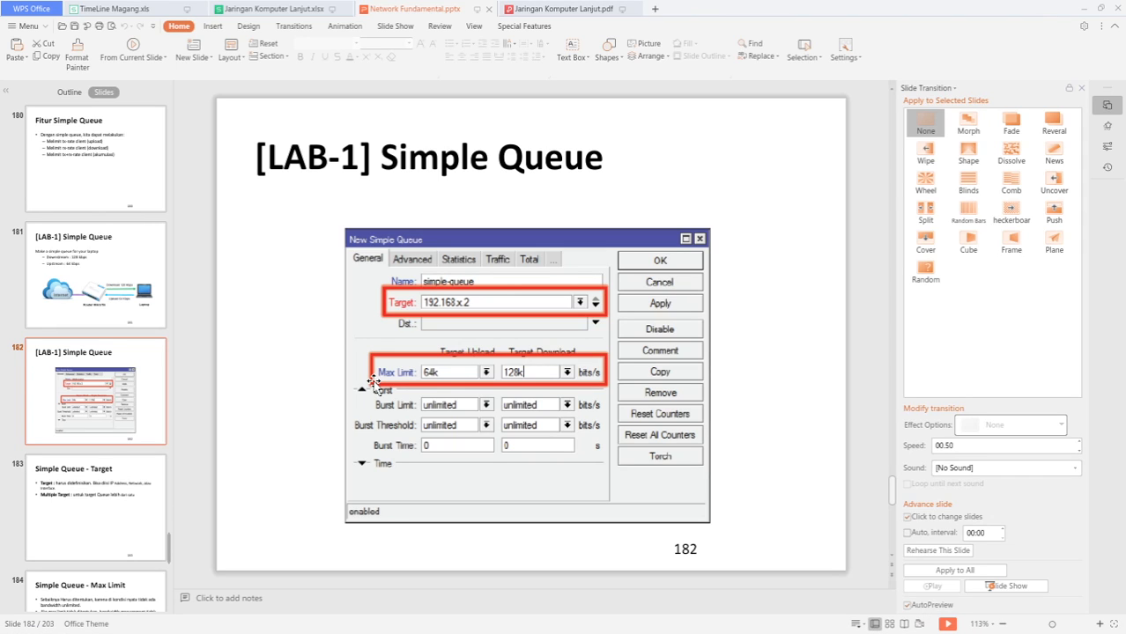
scroll(371, 381, down, 2)
scroll(373, 383, up, 1)
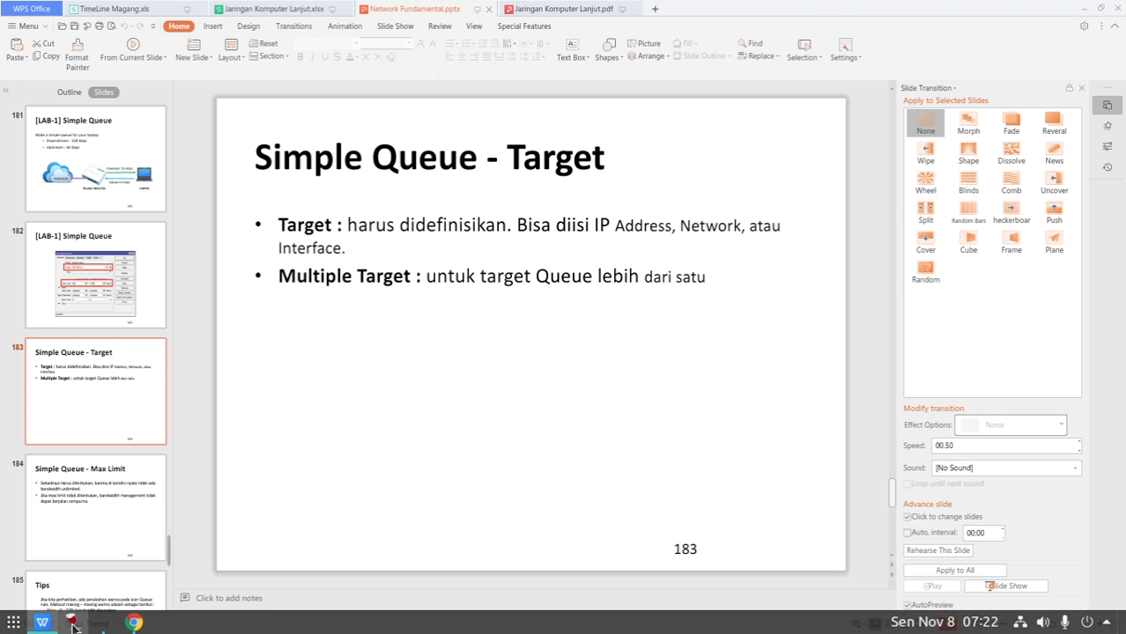
Add 192.168.10.254 as a second target of the Limit PC 1 queue in WinBox, save it and widen the Target column.
click(72, 623)
double_click(312, 258)
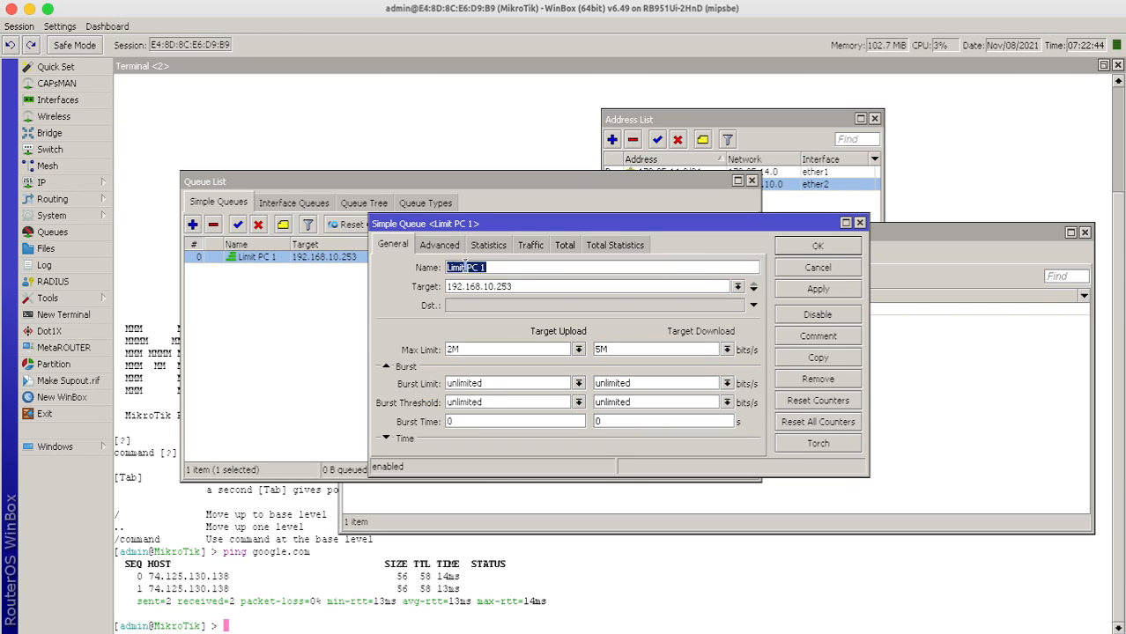
drag(523, 268, 446, 268)
drag(550, 286, 359, 294)
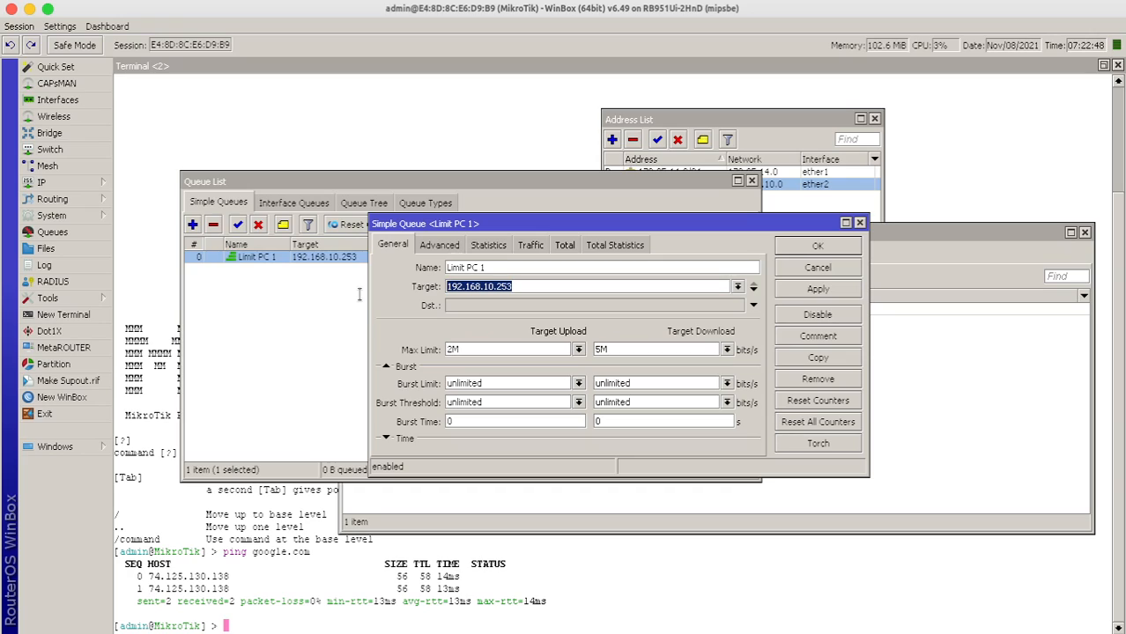
click(754, 293)
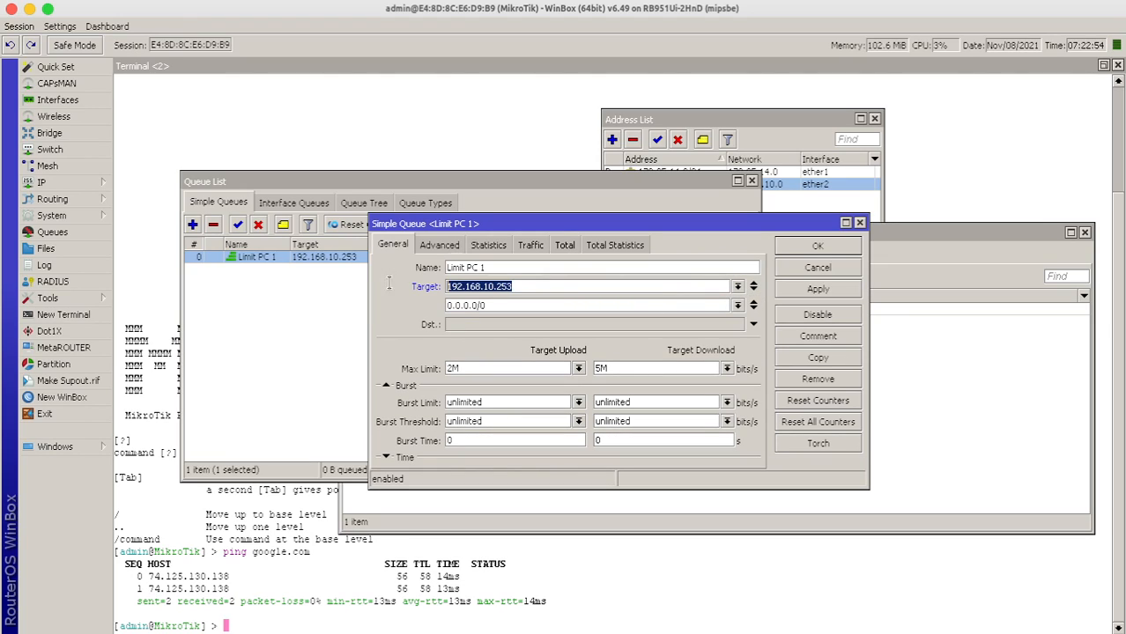
key(Tab)
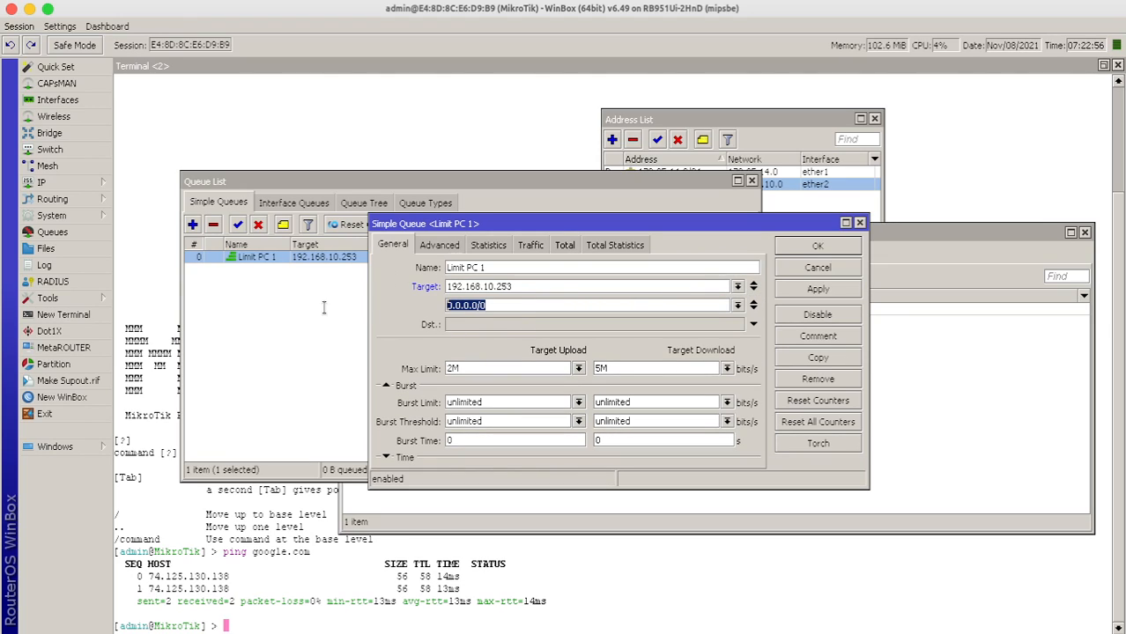
text(192.168.10.254)
click(817, 246)
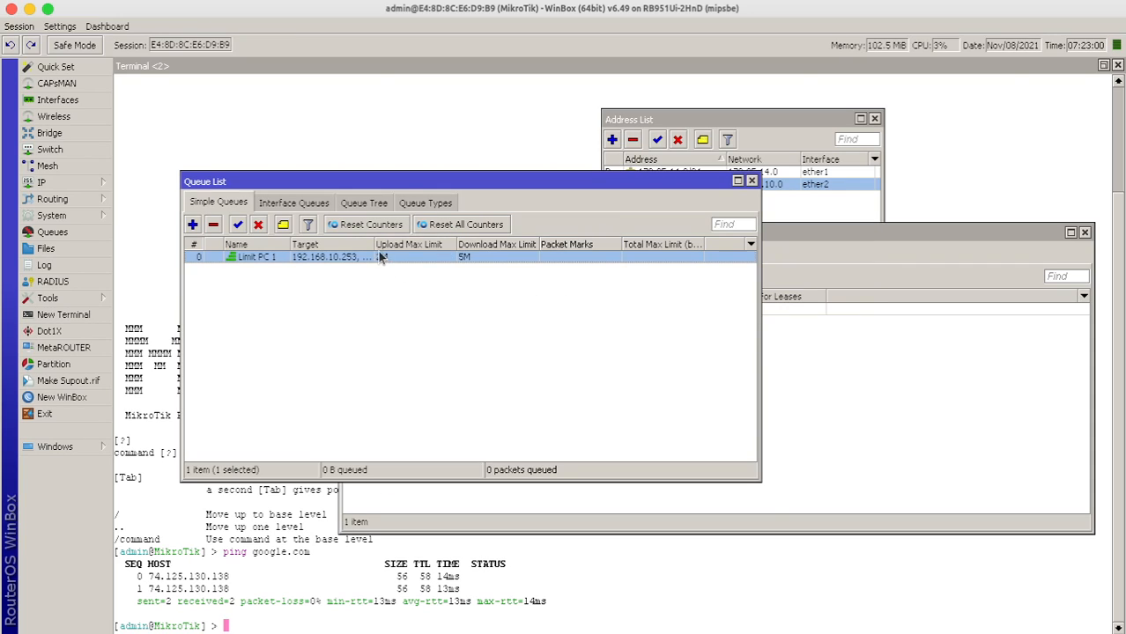
drag(376, 245, 441, 245)
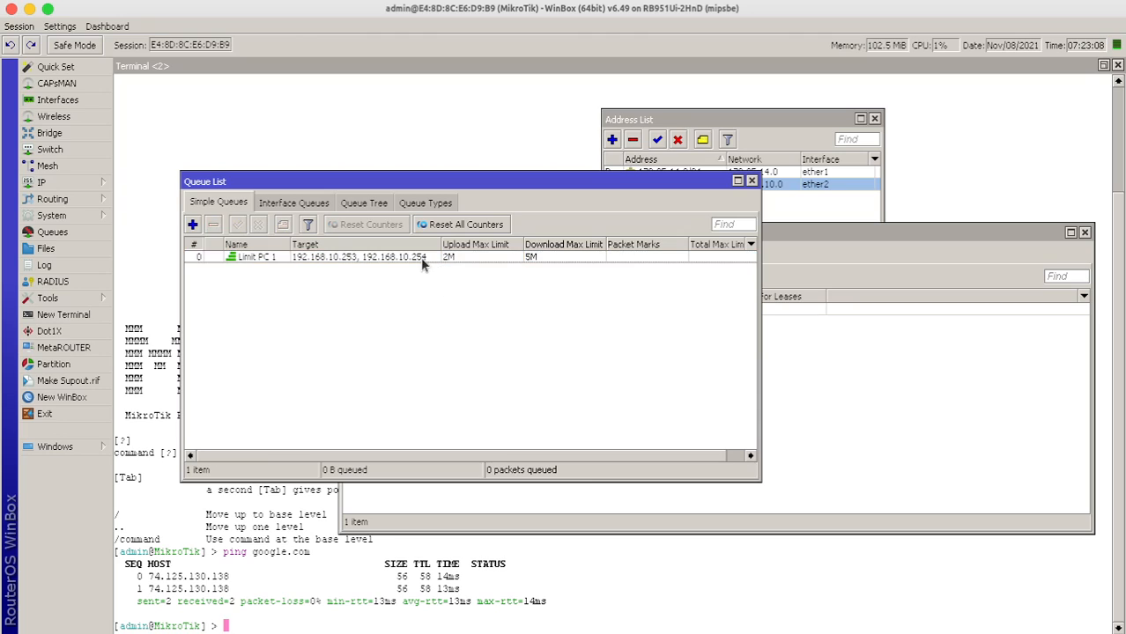
Remove the Limit PC 1 queue's second target, set the remaining target to the network 192.168.10.0/24 and save.
double_click(418, 257)
click(753, 302)
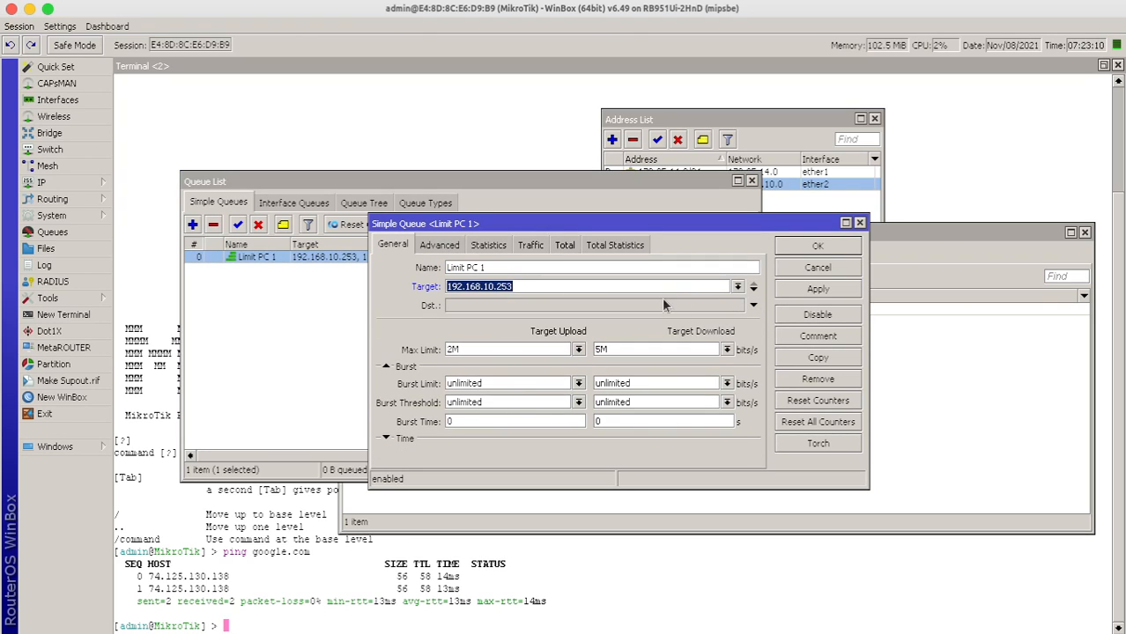
click(649, 287)
key(BackSpace)
key(BackSpace)
key(BackSpace)
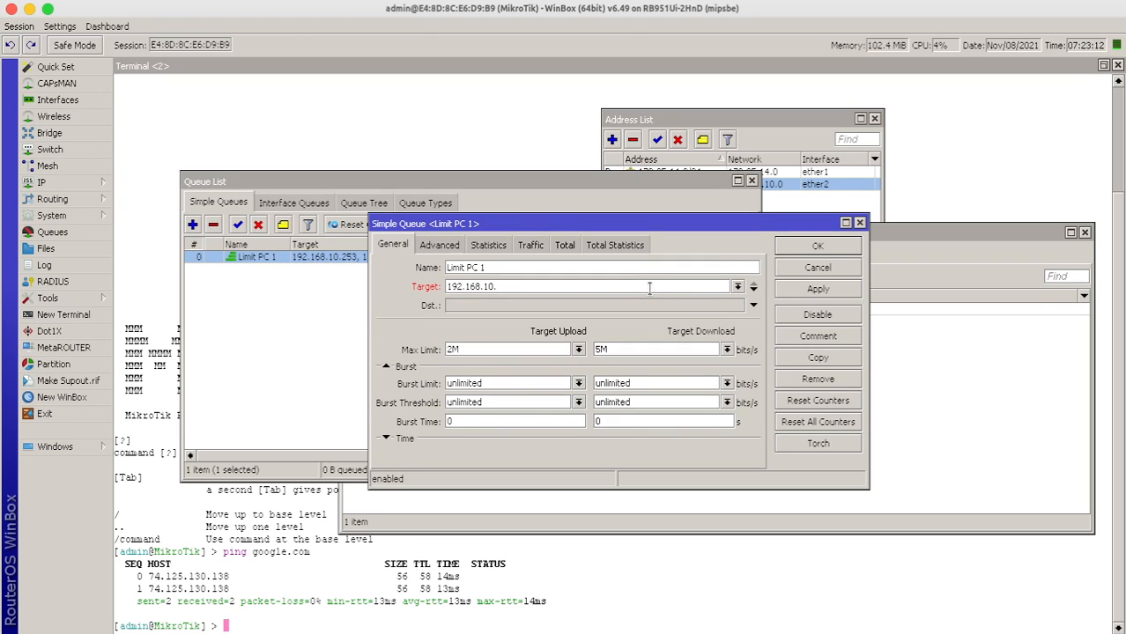
text(0/24)
click(781, 250)
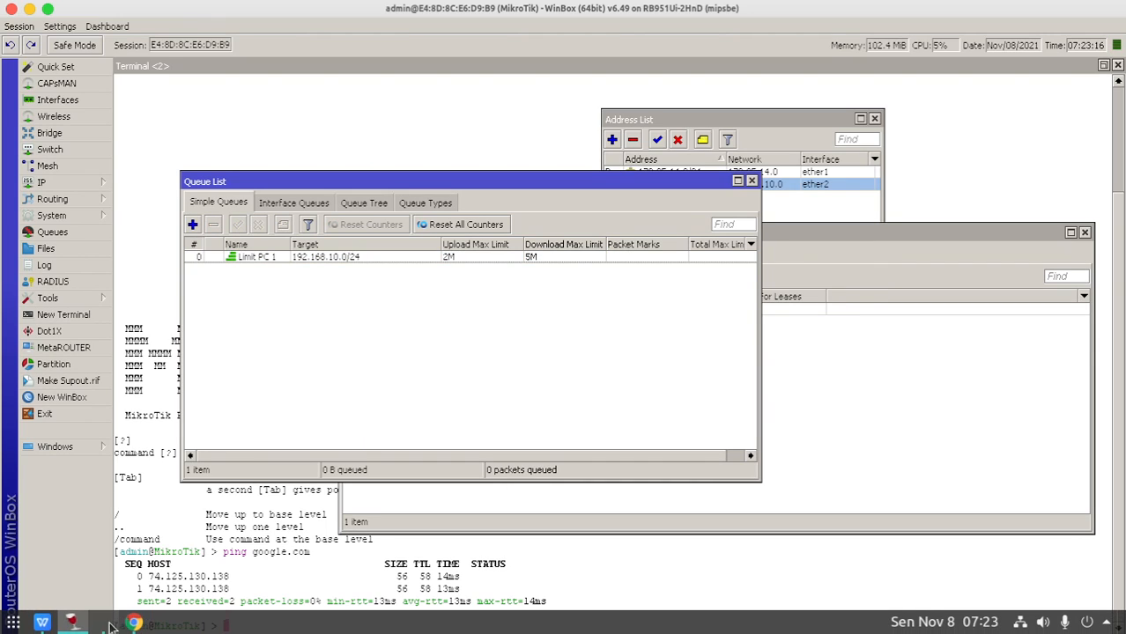
Switch back to the Simple Queue - Target slide in WPS Office.
click(100, 622)
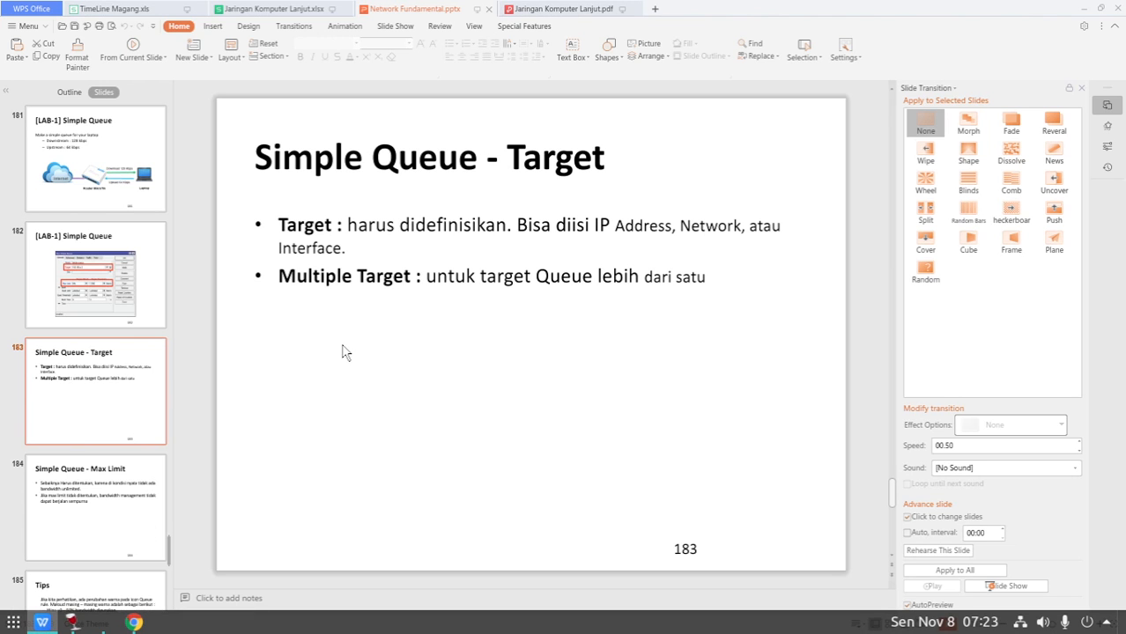
Show the Simple Queue - Max Limit slide, then return to the Simple Queue - Target slide.
key(Down)
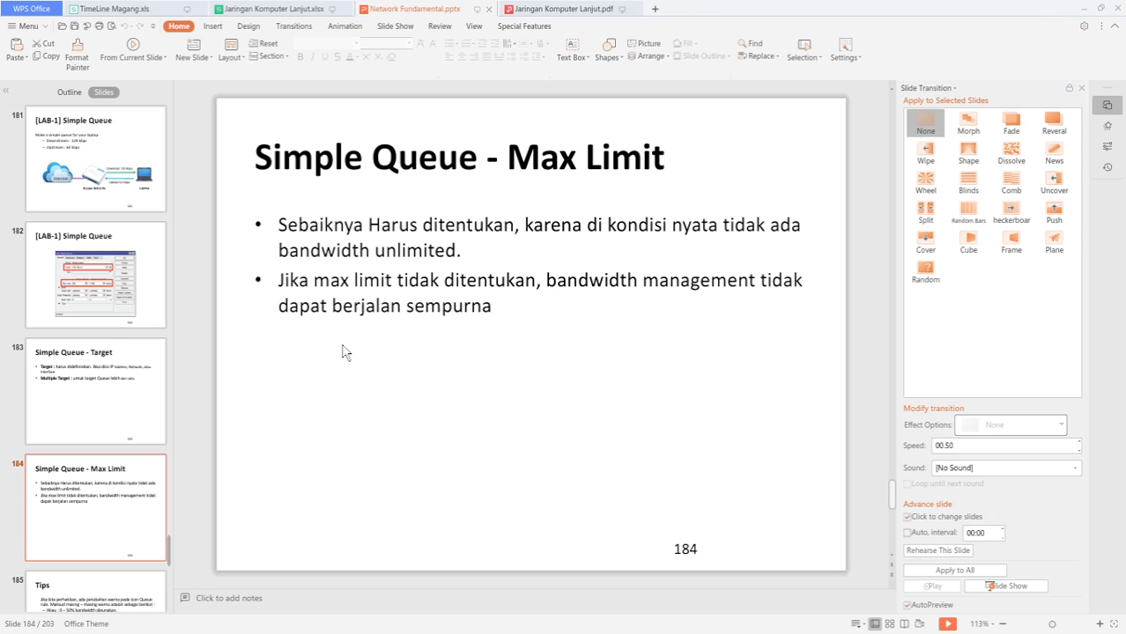
scroll(372, 337, down, 1)
scroll(371, 338, up, 2)
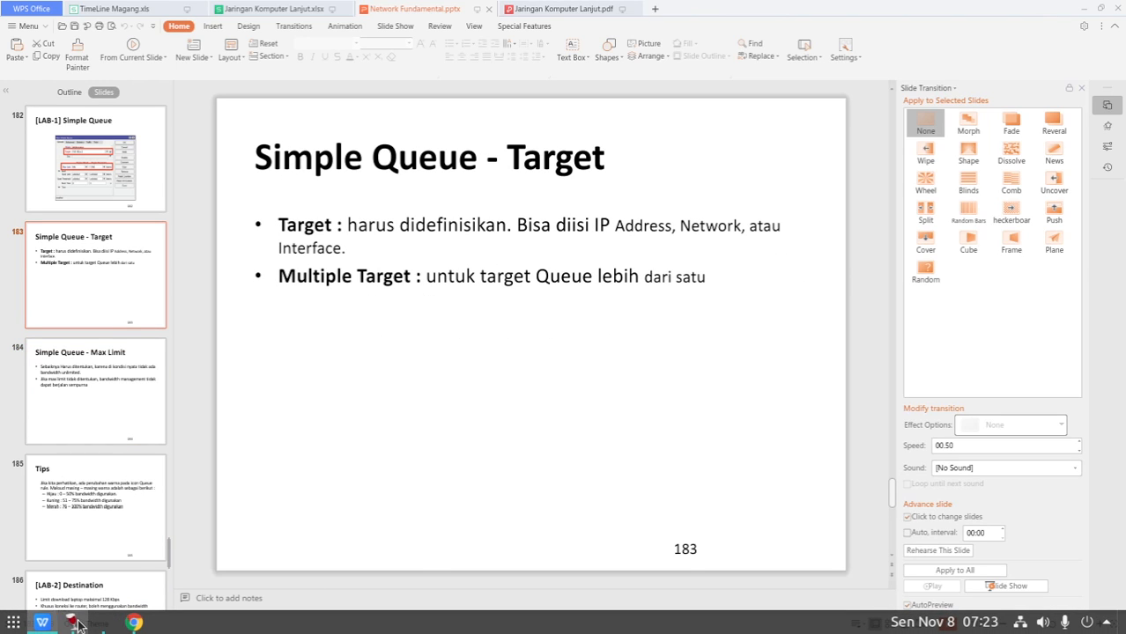
Switch to WinBox, open the Limit PC 1 simple queue to examine its upload and download max limits, and close it.
click(78, 624)
double_click(316, 256)
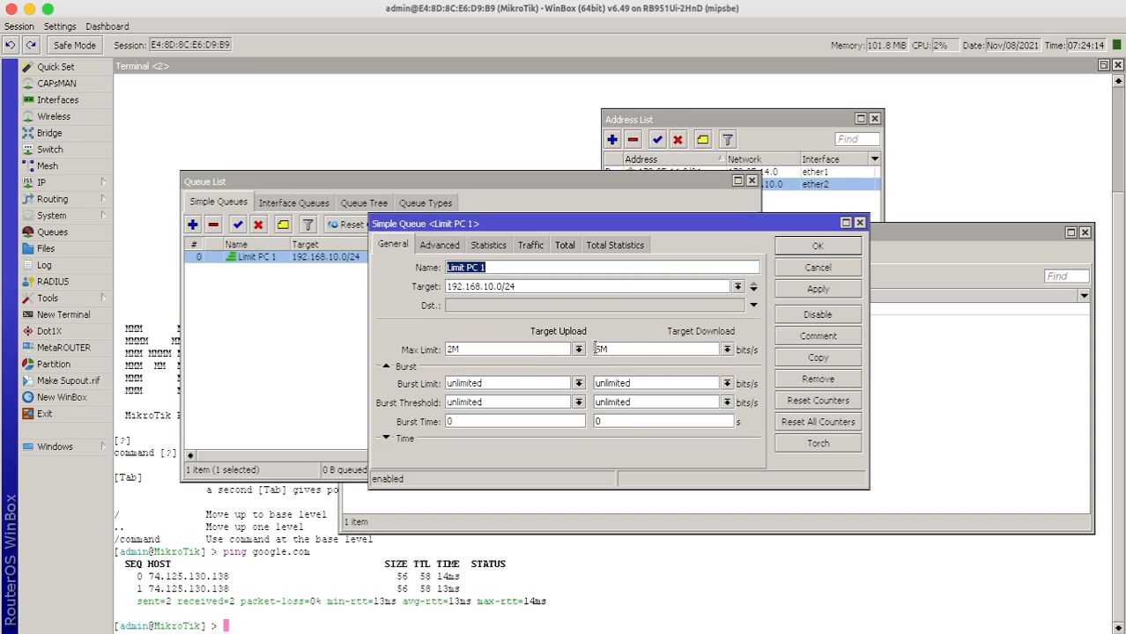
click(798, 249)
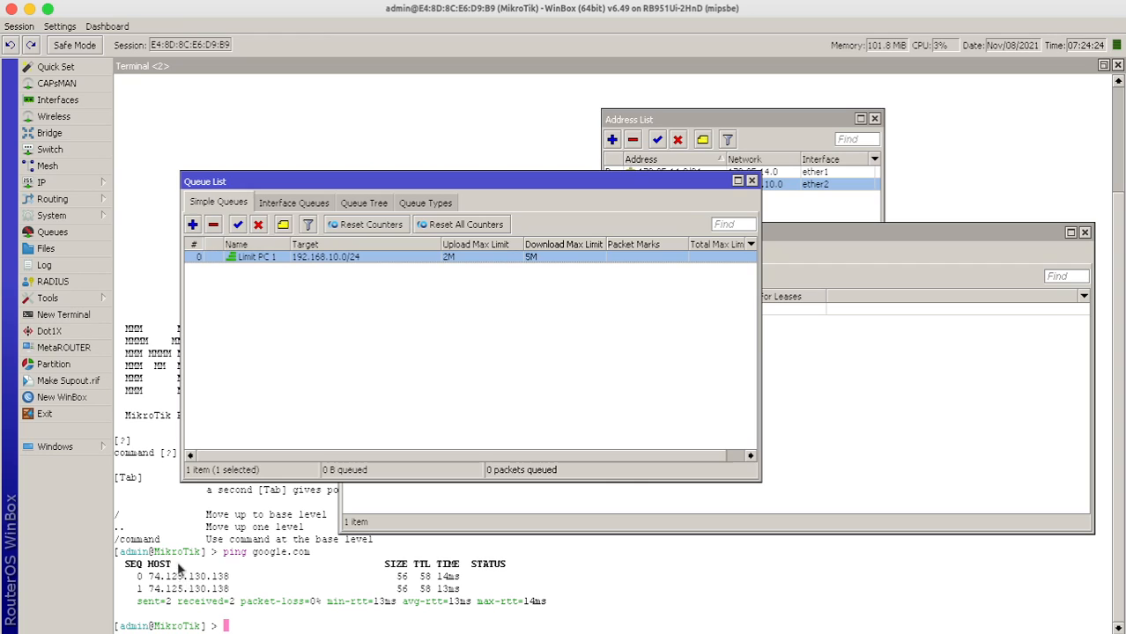
Switch back to the presentation in WPS Office and show the Tips slide about queue icon colours.
mouse_move(157, 631)
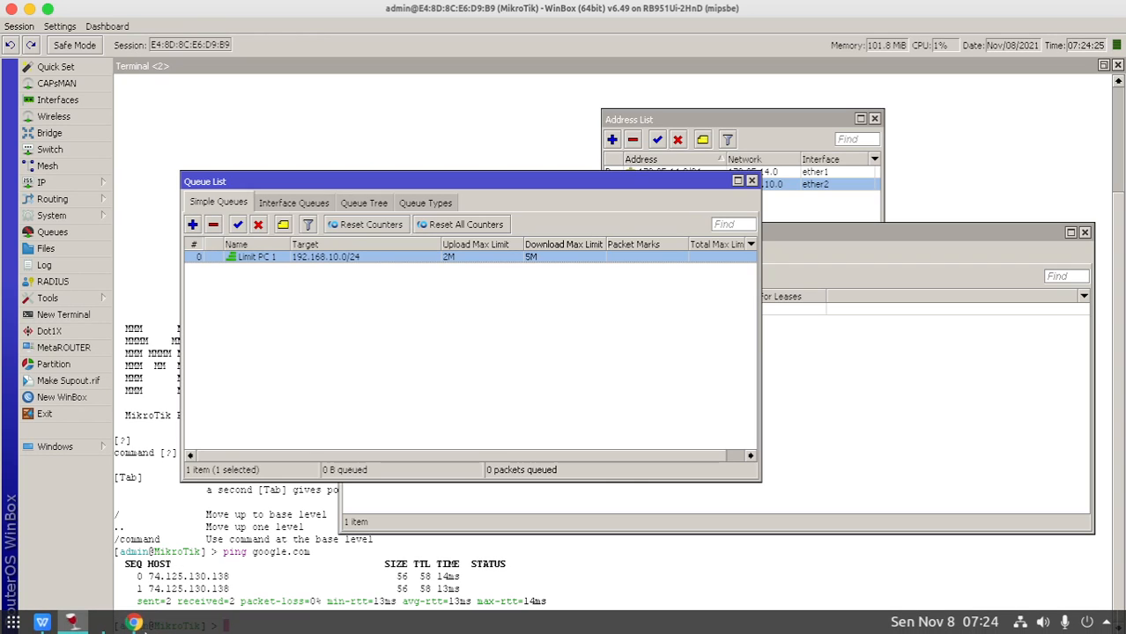
click(41, 622)
scroll(310, 300, down, 2)
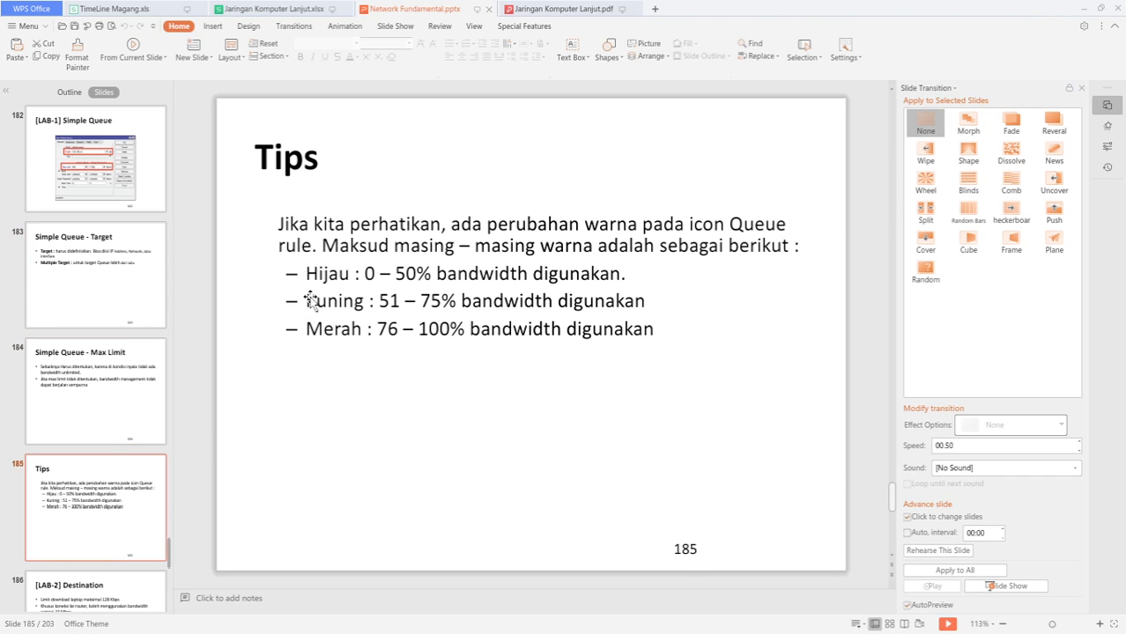